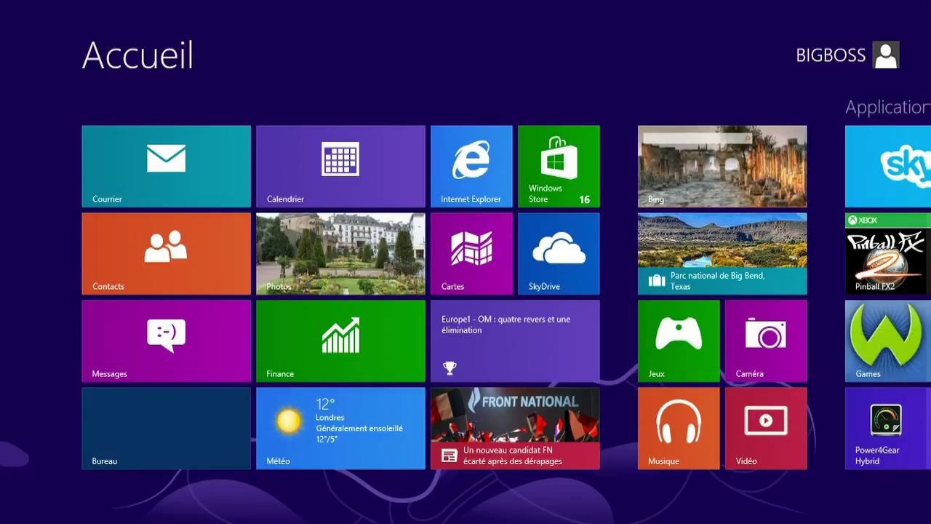
# - Switch to the desktop and open the Mes Documents folder
pyautogui.click(153, 409)
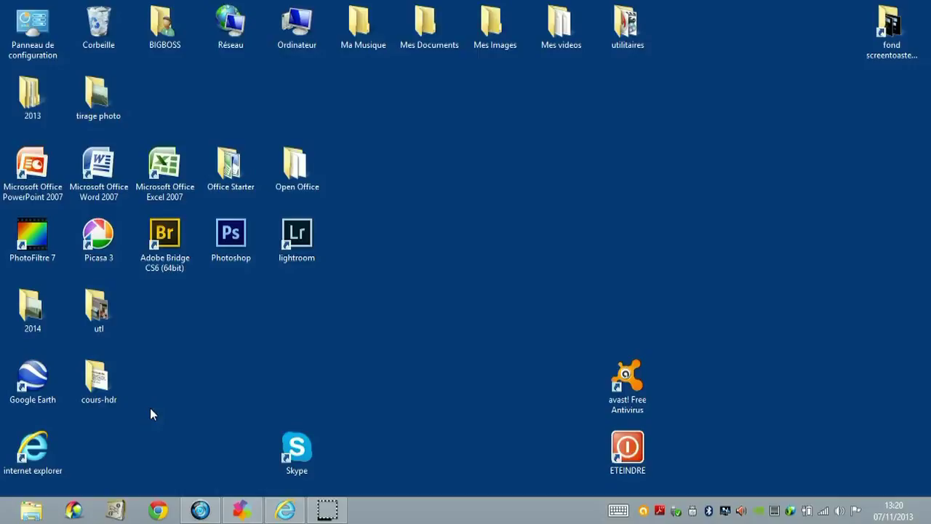
pyautogui.doubleClick(429, 29)
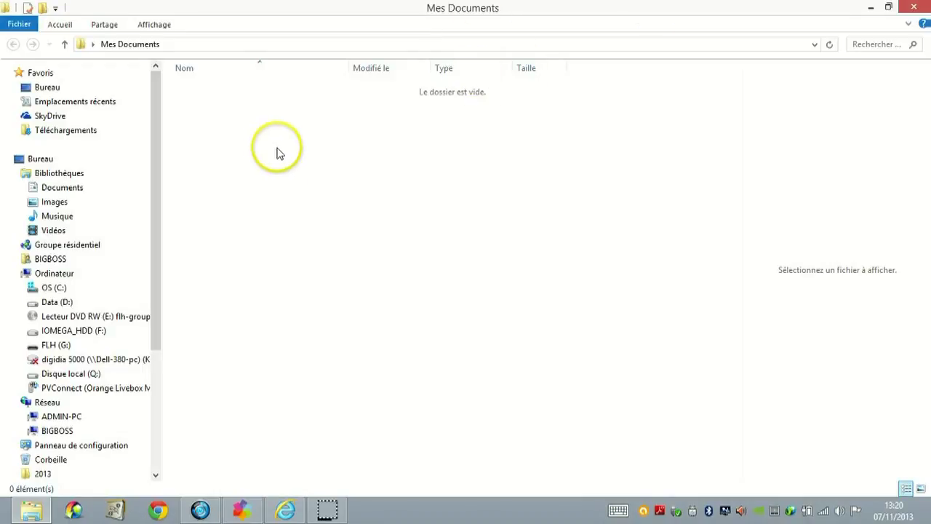
pyautogui.click(94, 316)
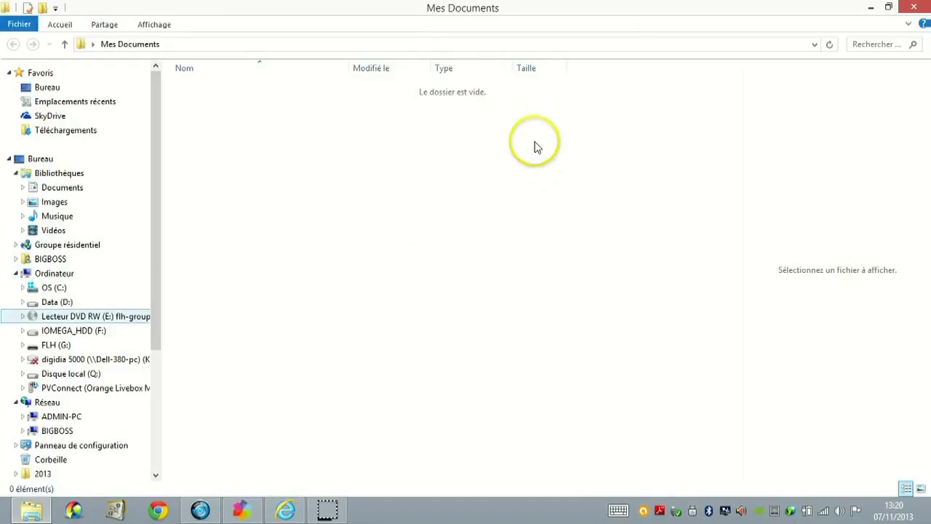
# - Create a new folder named "Association" in Mes Documents
pyautogui.rightClick(262, 140)
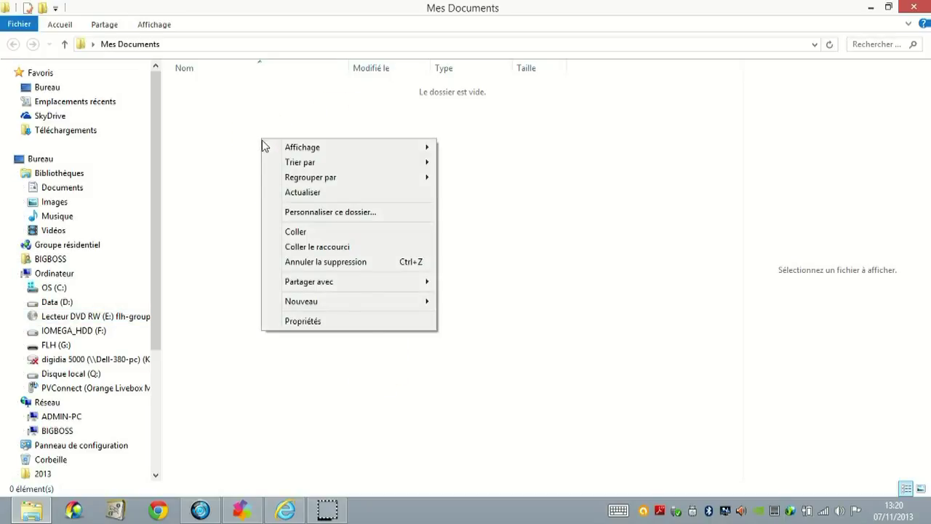
pyautogui.moveTo(368, 311)
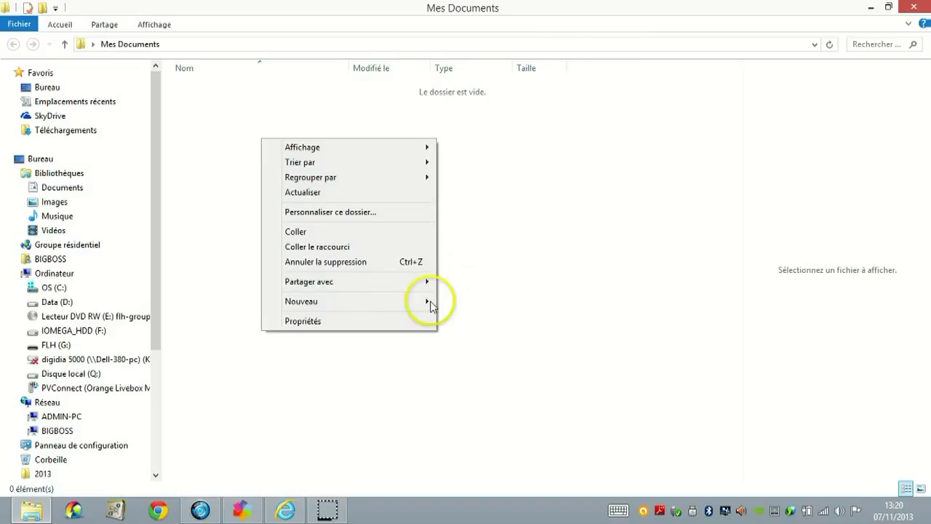
pyautogui.moveTo(426, 306)
pyautogui.click(459, 302)
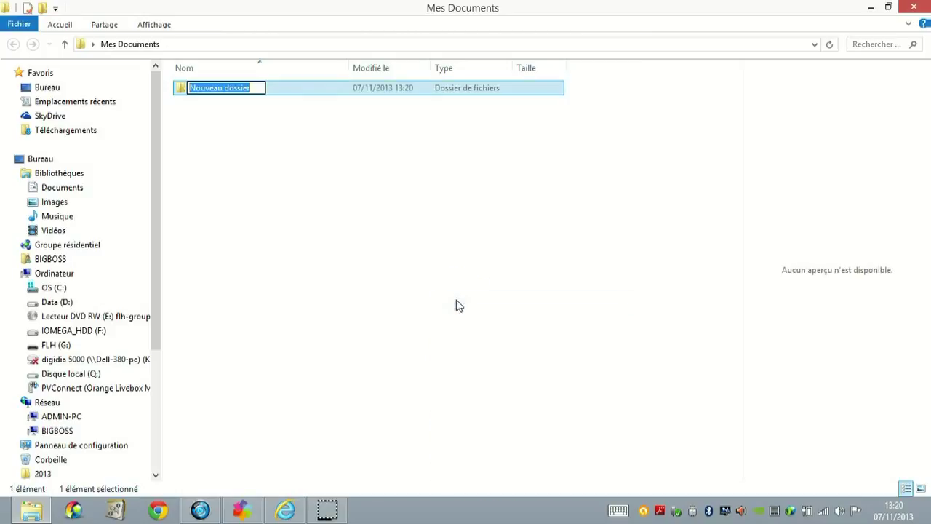
pyautogui.write('A')
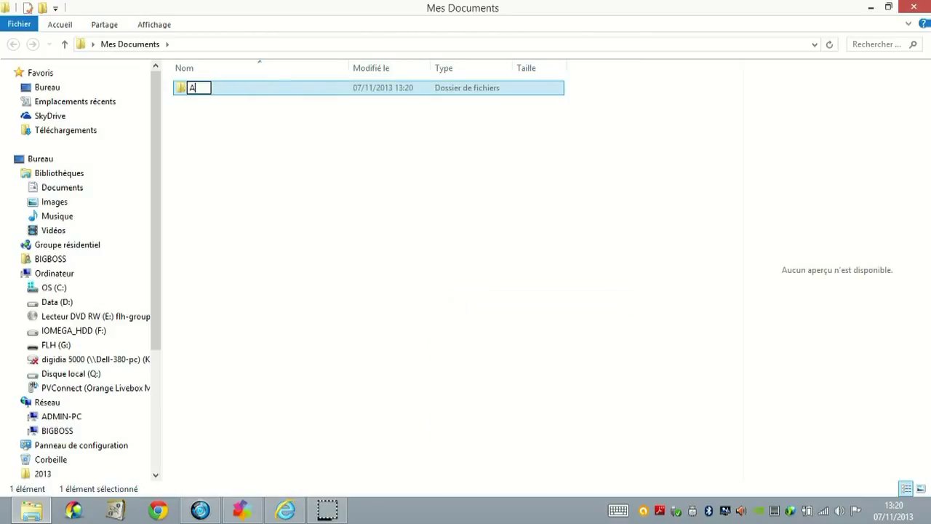
pyautogui.write('ssocia')
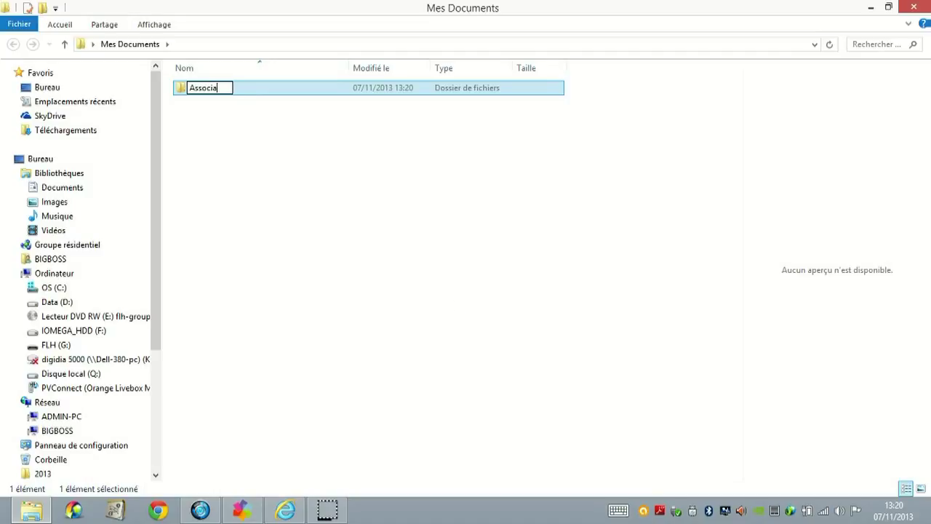
pyautogui.write('tion')
pyautogui.press('Return')
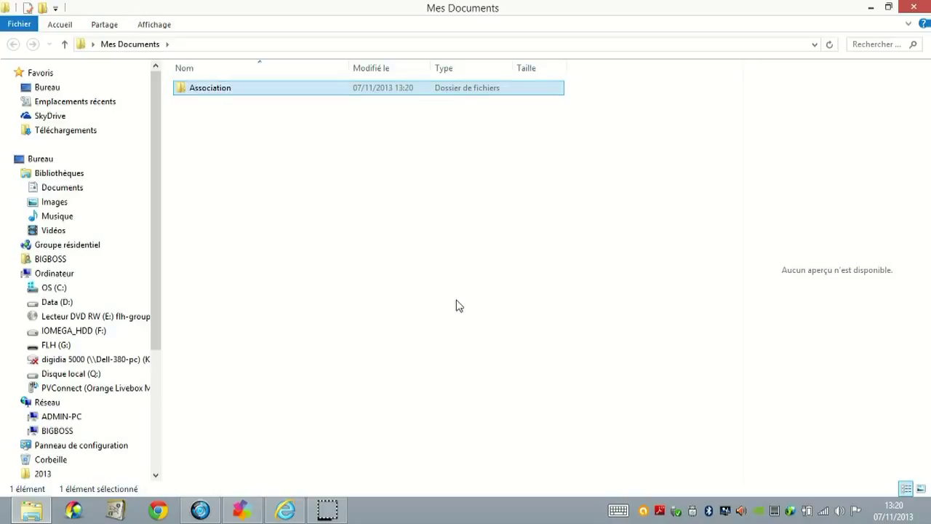
# - Create a second folder named "enfants" in Mes Documents, next to the Association folder
pyautogui.click(222, 157)
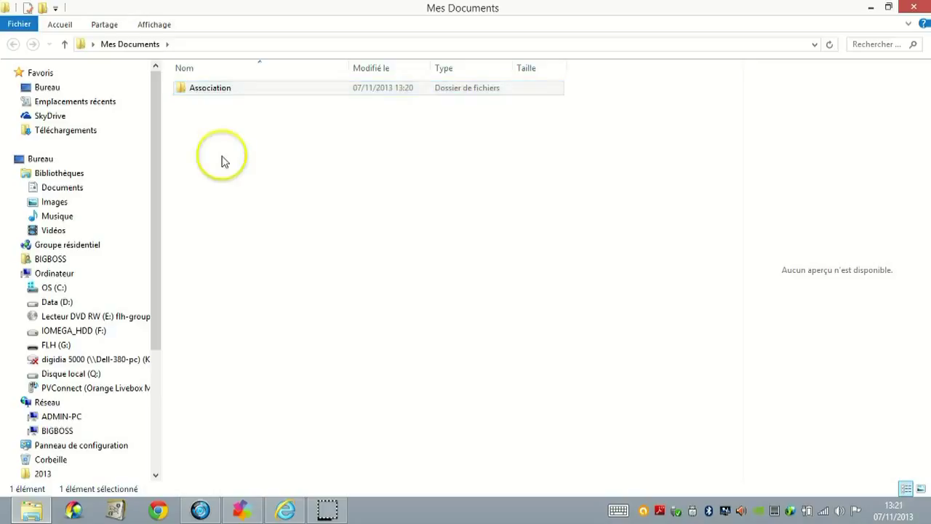
pyautogui.click(60, 28)
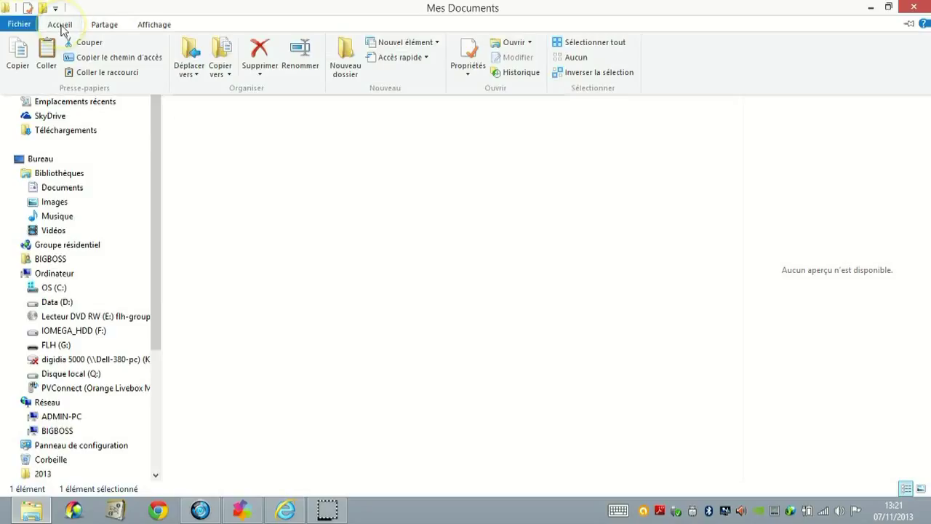
pyautogui.click(347, 55)
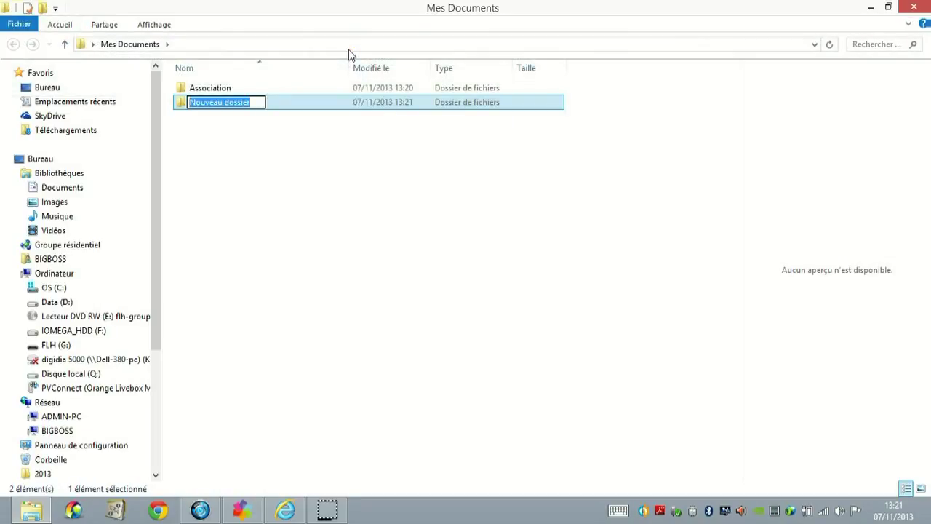
pyautogui.write('enf')
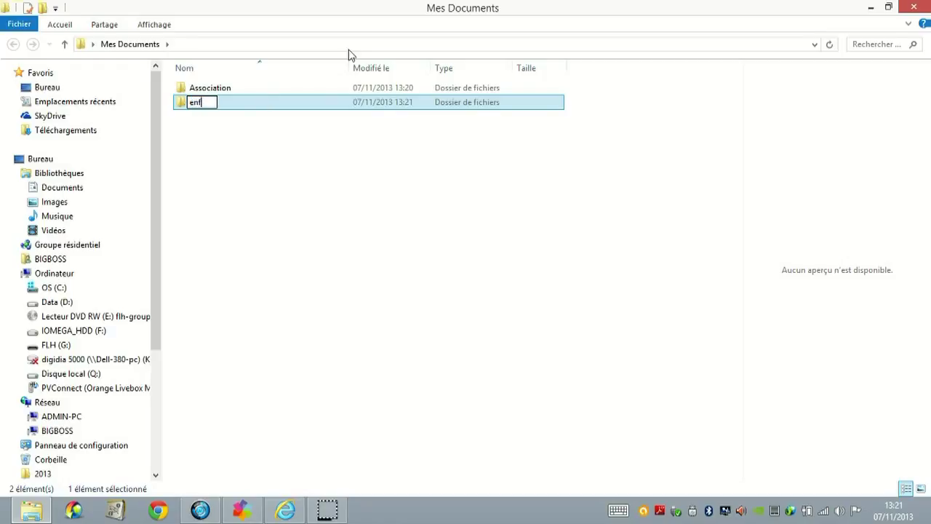
pyautogui.write('ants')
pyautogui.press('Return')
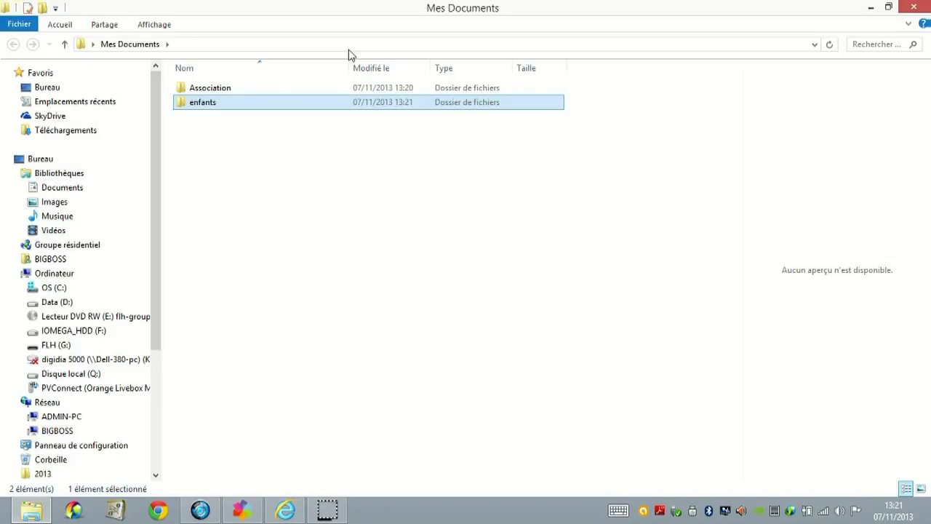
# - Open the Association folder and create a subfolder named "comptabilité" in it
pyautogui.keyDown('ctrl'); pyautogui.click(210, 88); pyautogui.keyUp('ctrl')
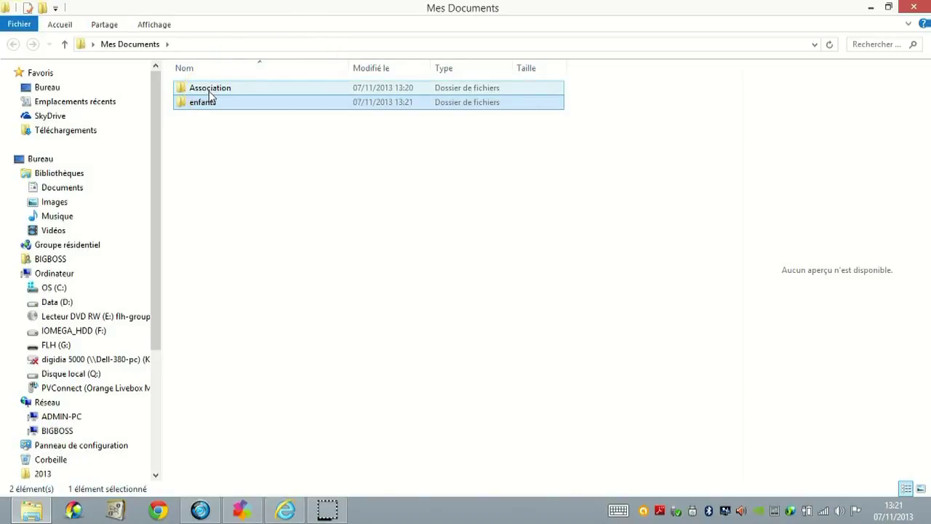
pyautogui.doubleClick(210, 90)
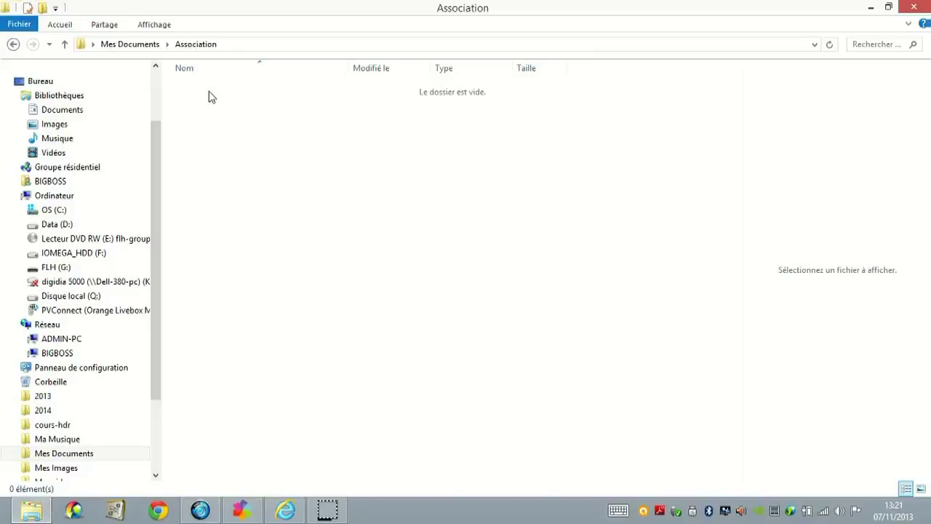
pyautogui.rightClick(210, 97)
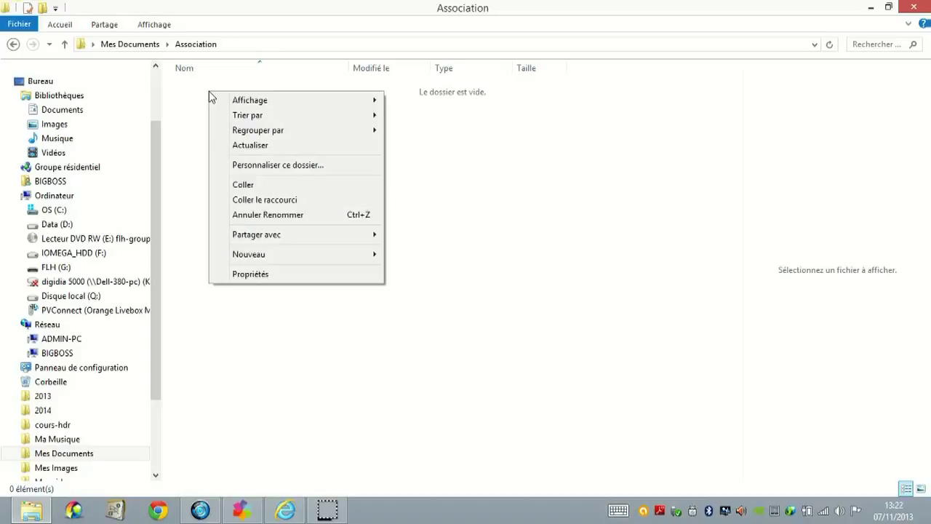
pyautogui.moveTo(275, 254)
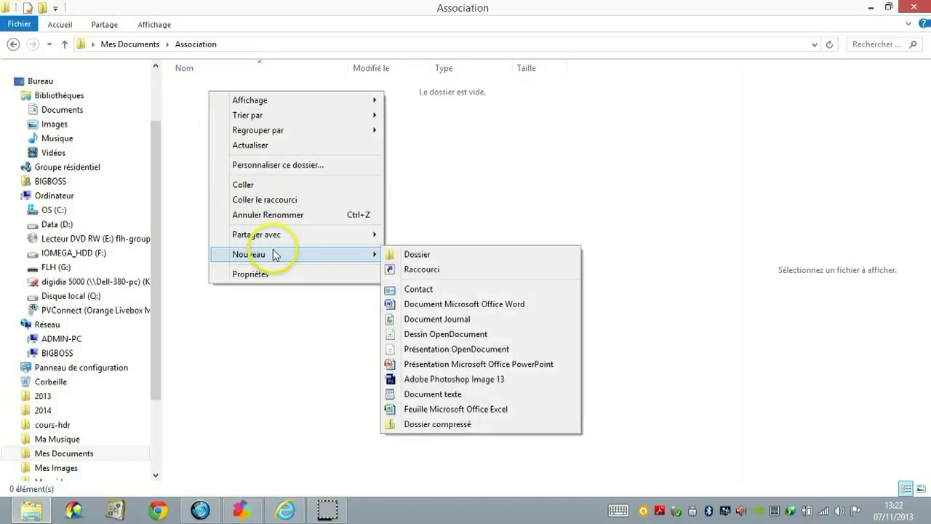
pyautogui.click(417, 255)
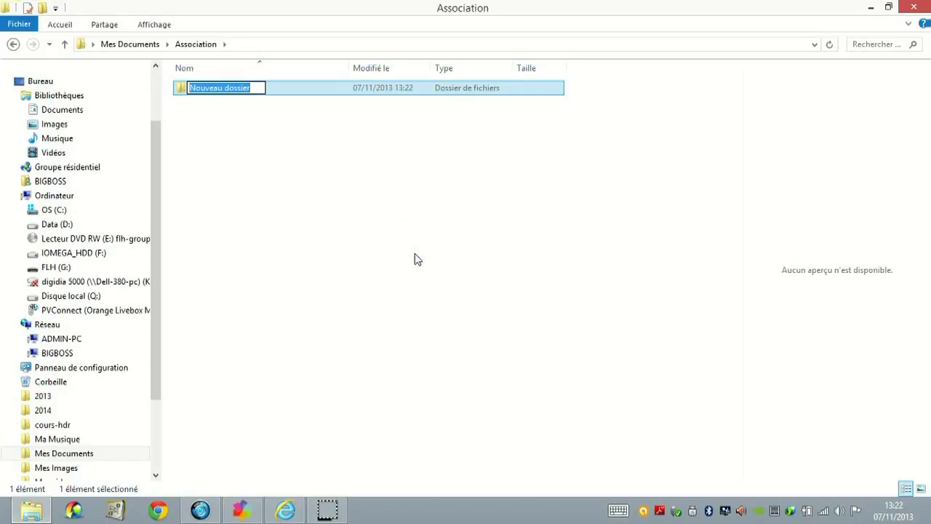
pyautogui.write('co')
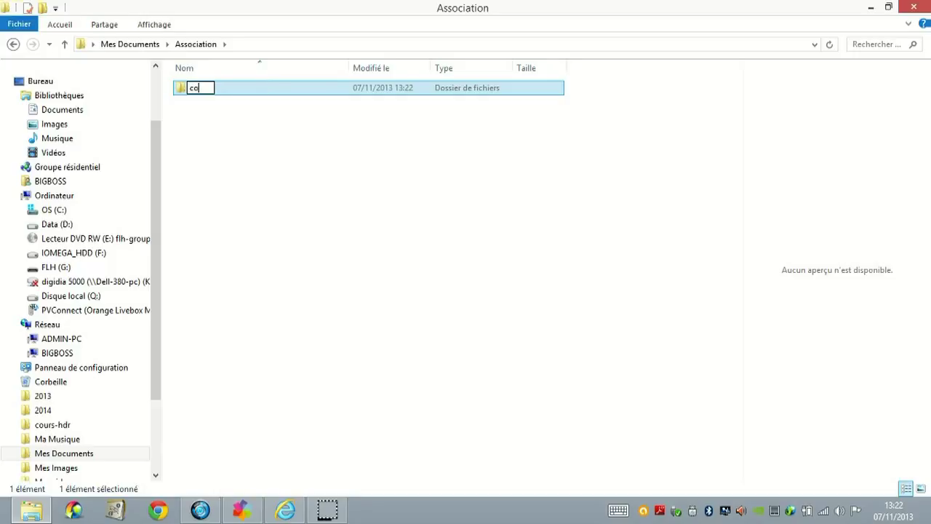
pyautogui.write('mptabilité')
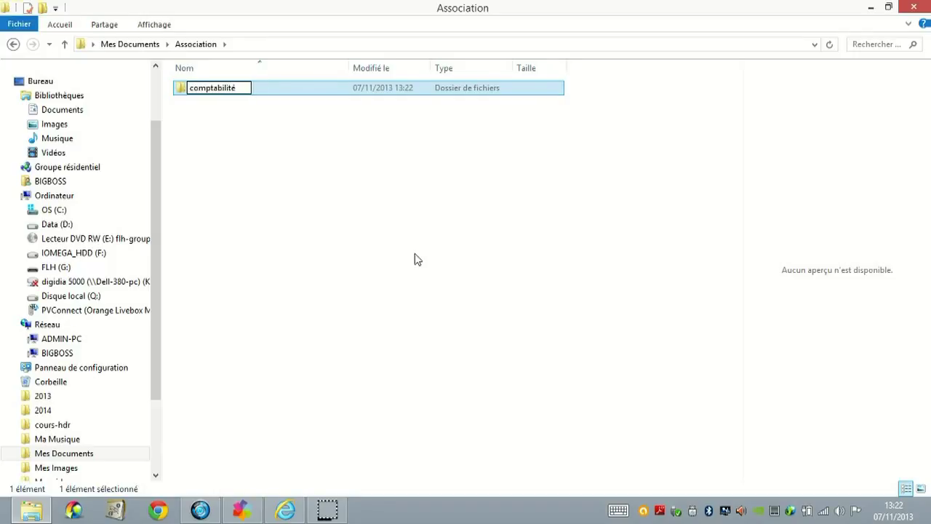
pyautogui.press('Return')
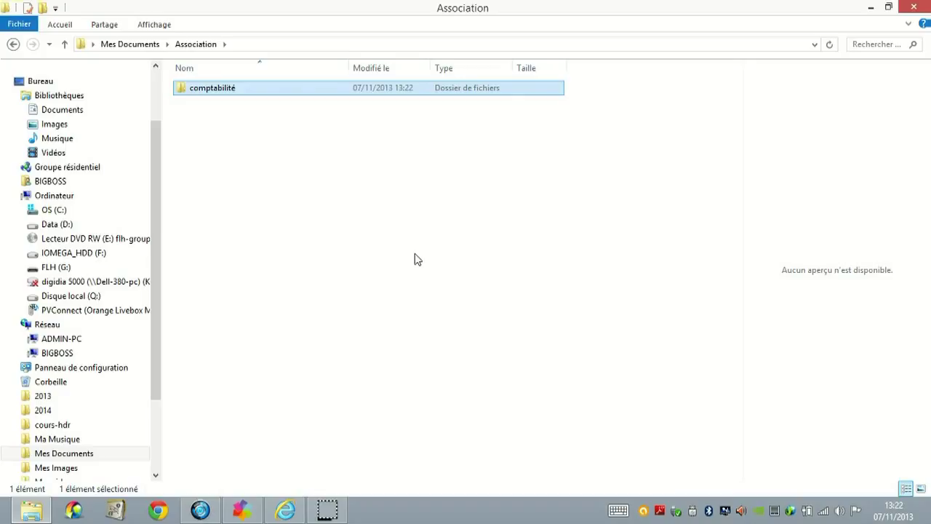
# - Create another subfolder named "courrier" inside the Association folder
pyautogui.click(415, 257)
pyautogui.rightClick(416, 254)
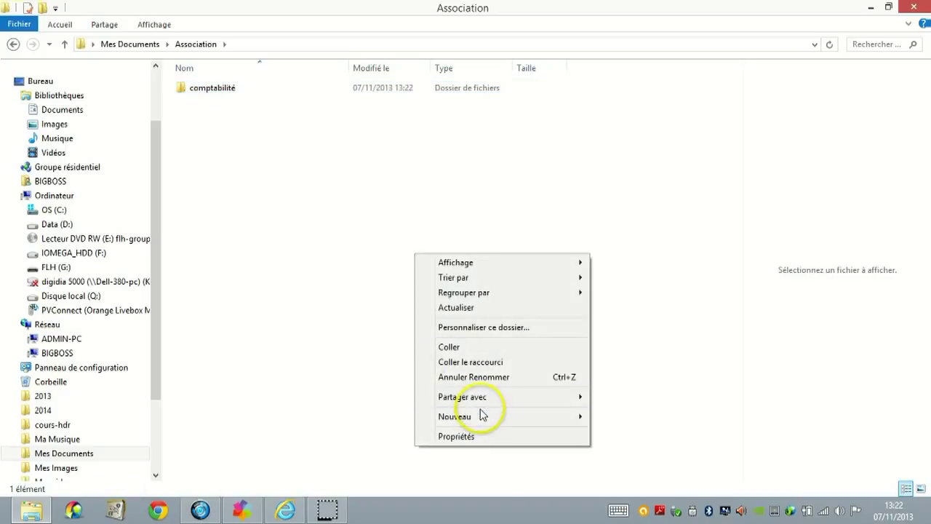
pyautogui.moveTo(481, 416)
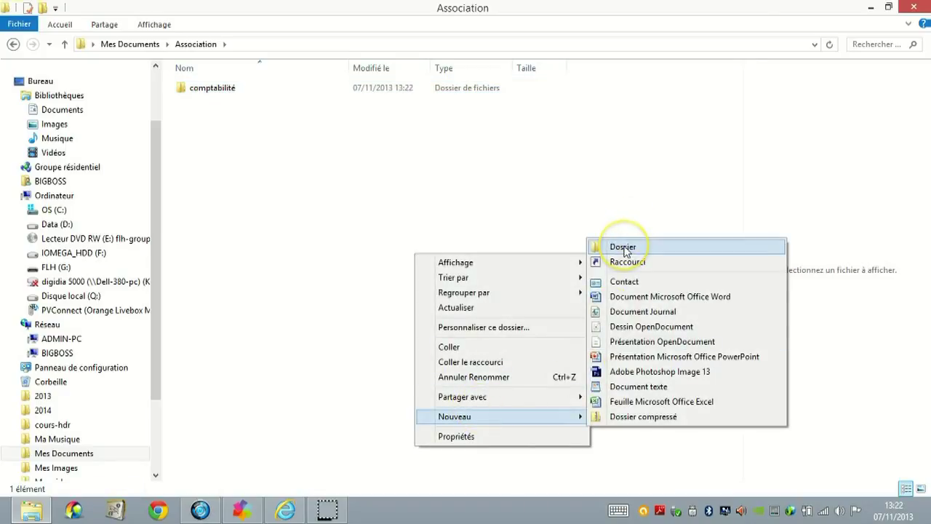
pyautogui.click(630, 187)
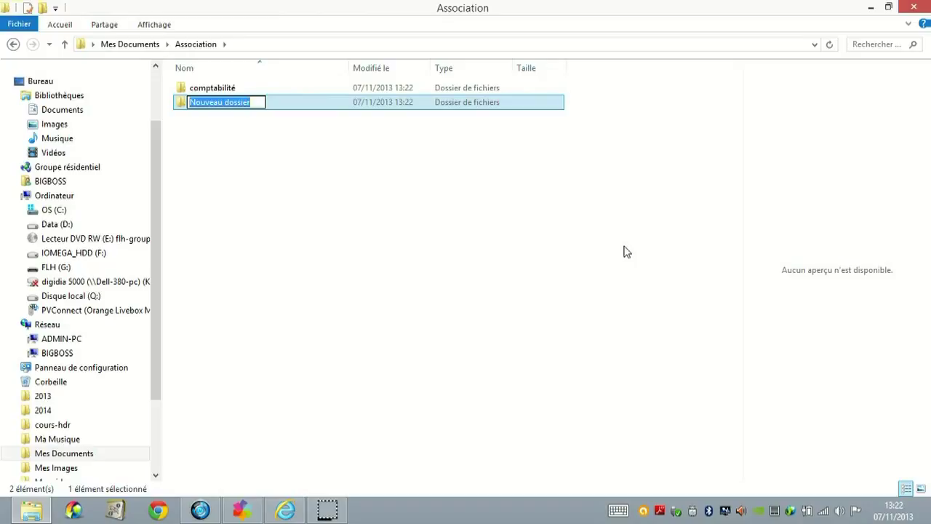
pyautogui.write('courrier')
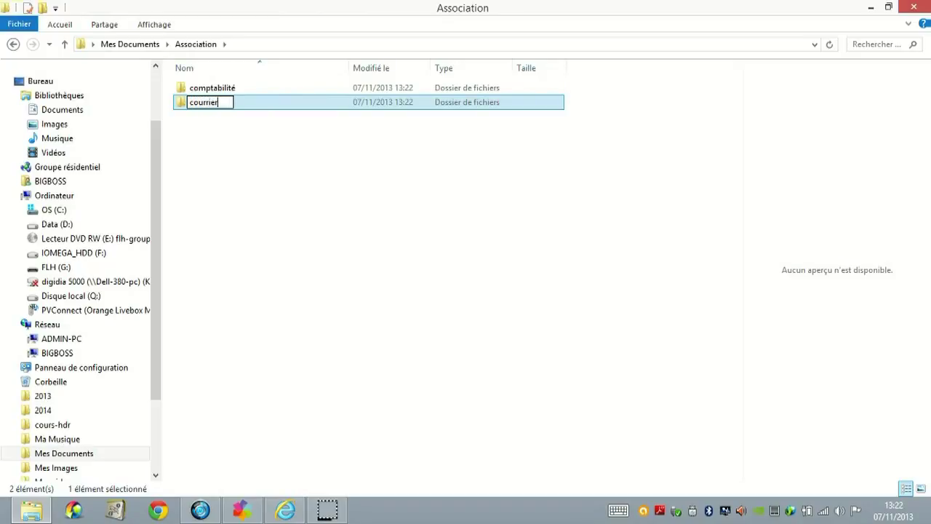
pyautogui.press('Return')
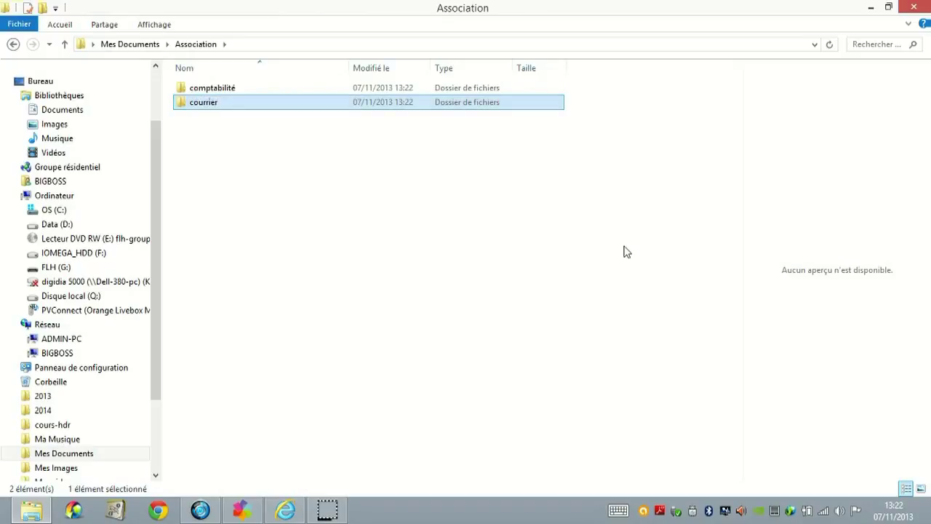
# - Create a third subfolder named "Photos" inside the Association folder
pyautogui.rightClick(242, 194)
pyautogui.moveTo(314, 357)
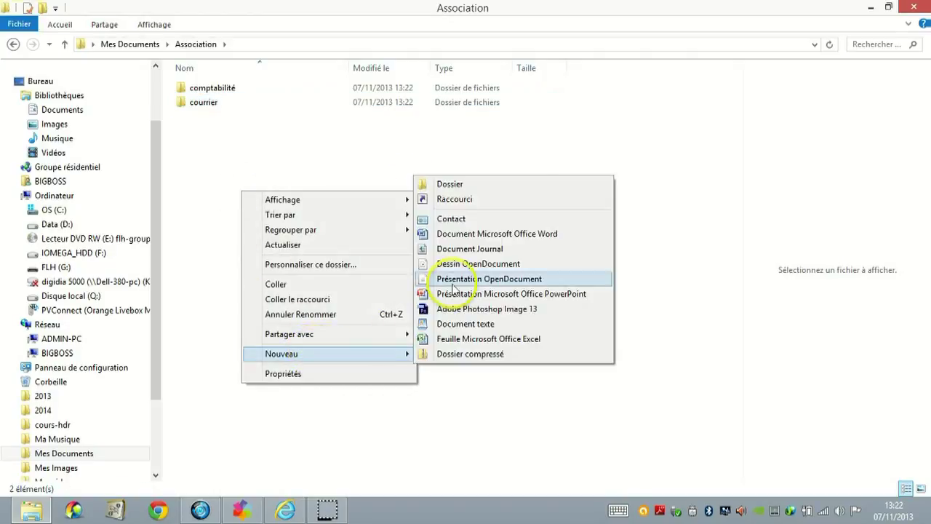
pyautogui.click(474, 188)
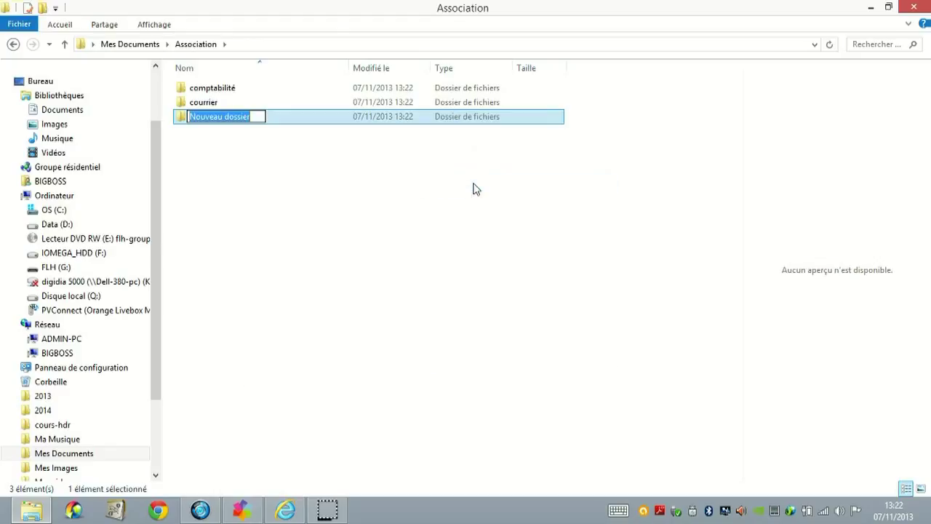
pyautogui.write('Photos')
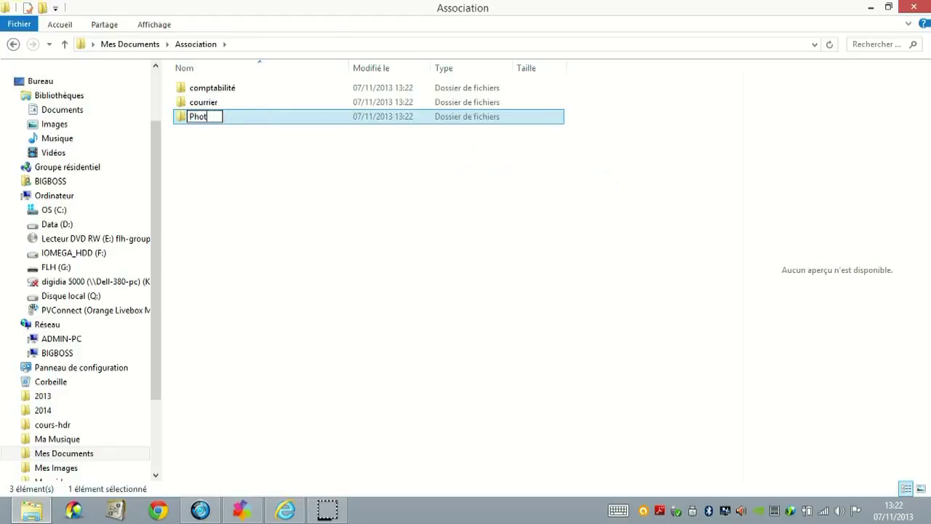
pyautogui.press('Return')
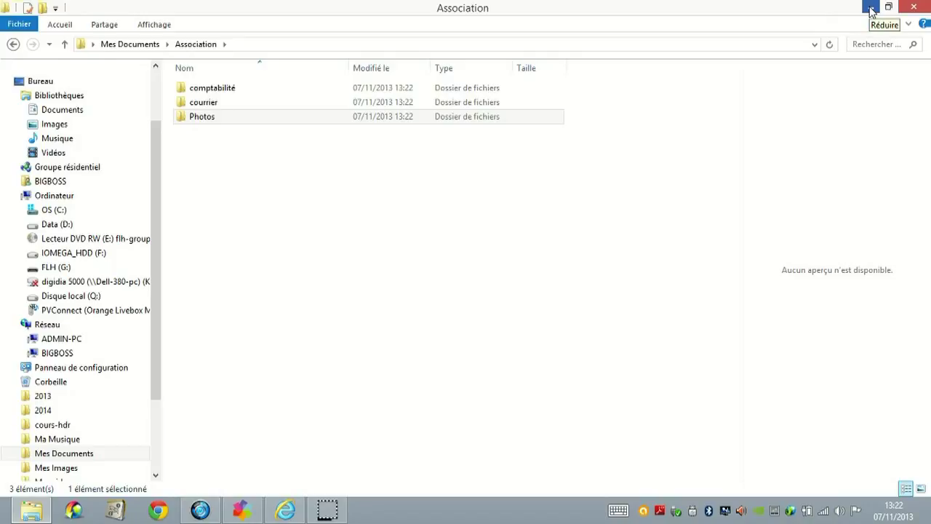
# - Minimize the folder window, start Microsoft Word 2007 from the desktop and enter "Mon texte" in the blank document
pyautogui.click(871, 9)
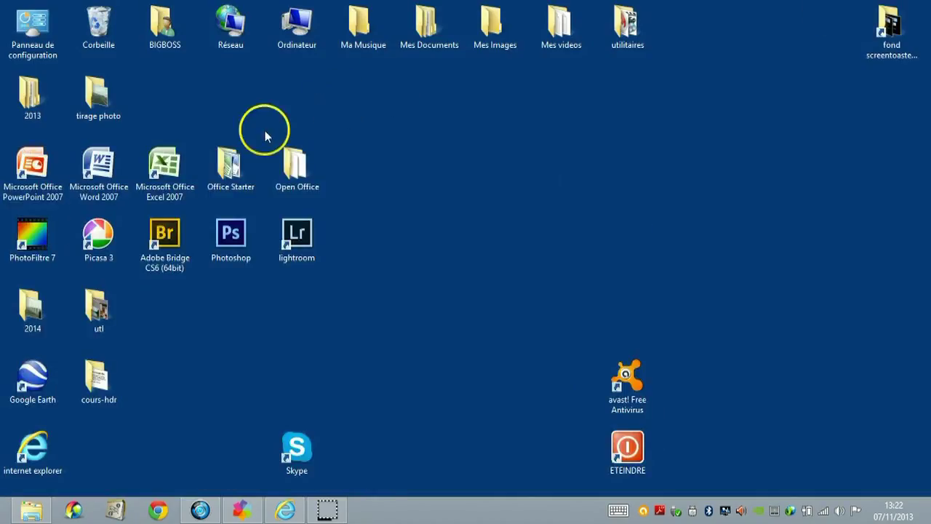
pyautogui.doubleClick(91, 177)
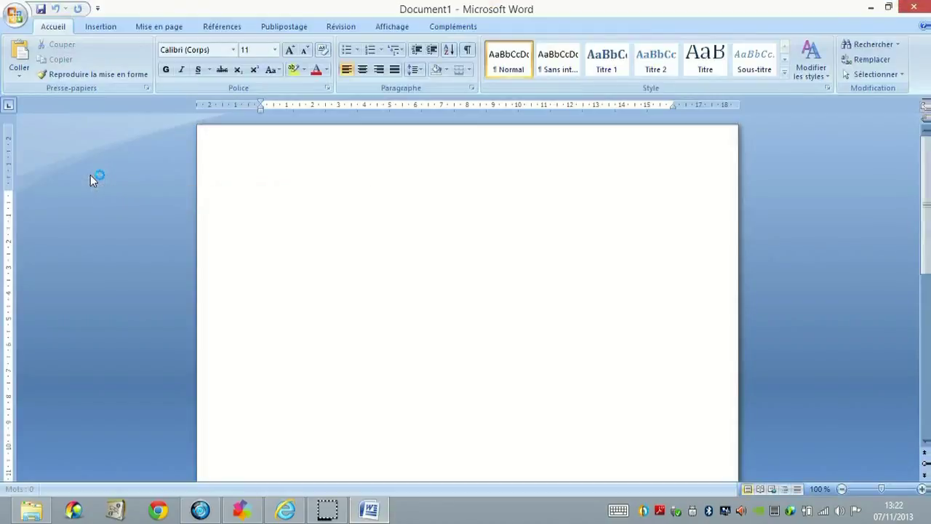
pyautogui.click(283, 189)
pyautogui.write('mon texte')
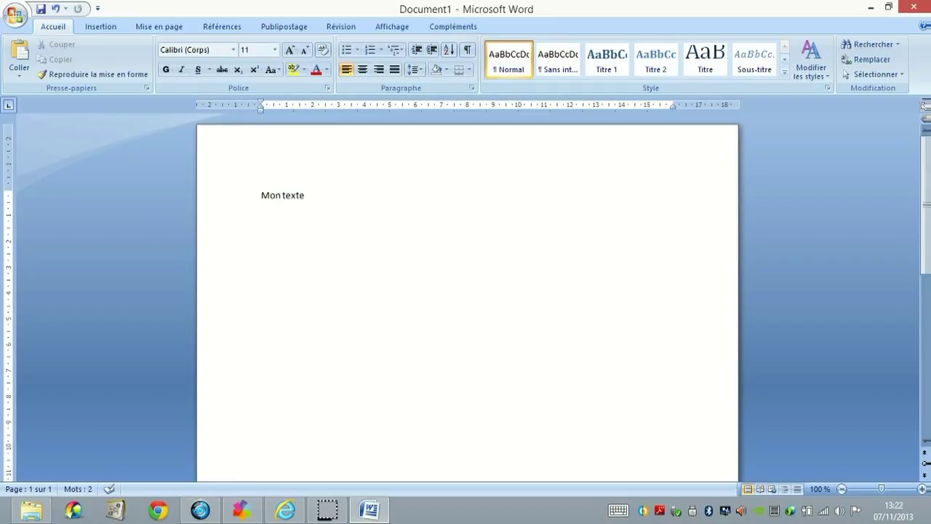
# - Start saving the document under a new name and browse to the courrier folder inside Mes Documents > Association
pyautogui.click(16, 16)
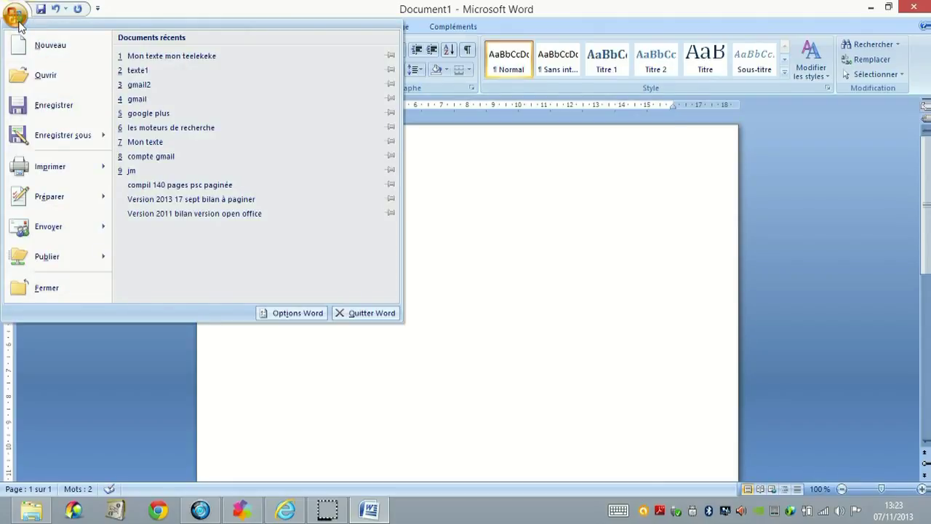
pyautogui.moveTo(62, 133)
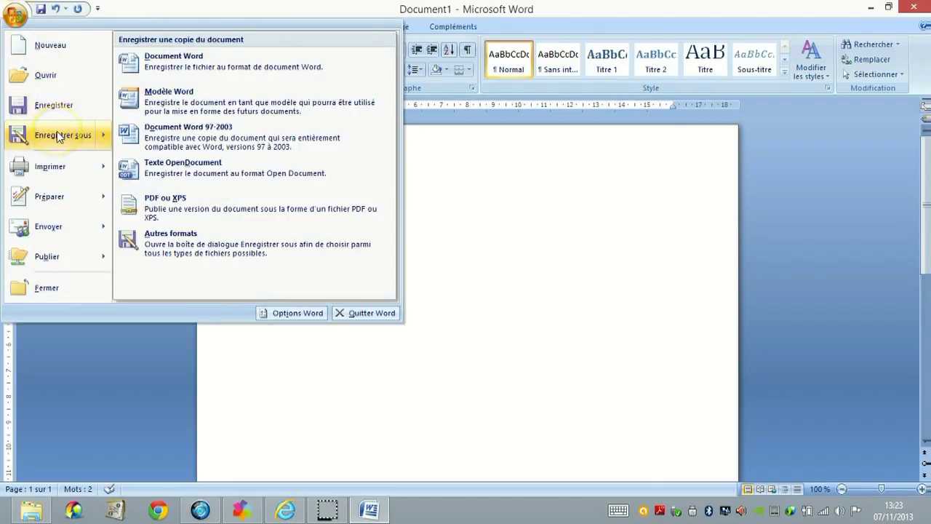
pyautogui.click(57, 133)
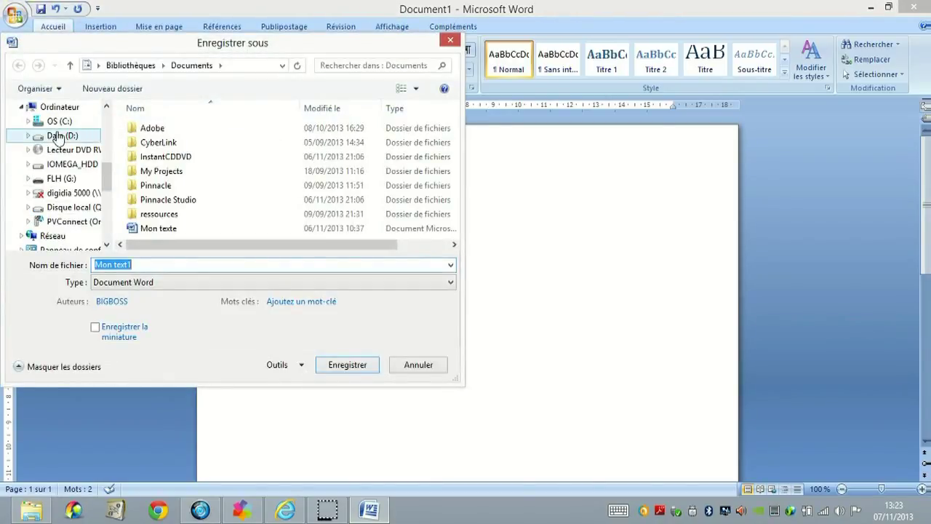
pyautogui.click(89, 168)
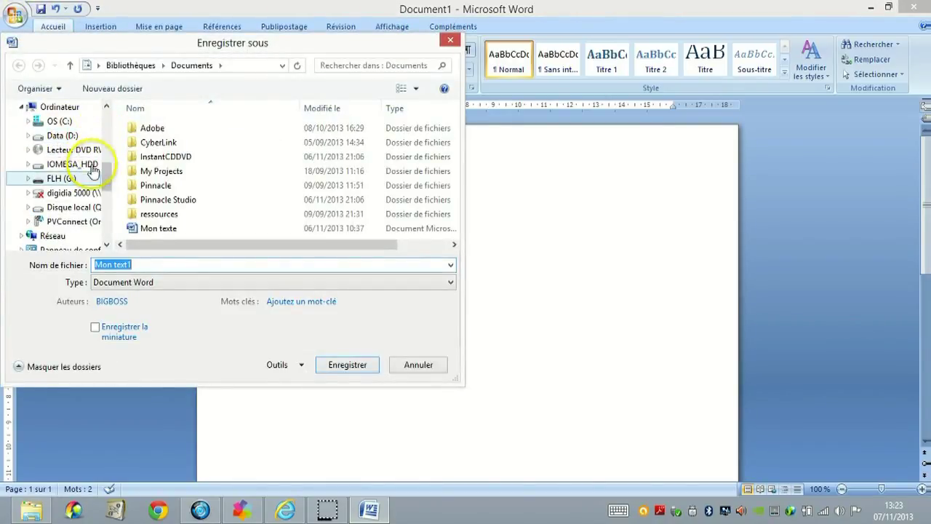
pyautogui.moveTo(107, 177); pyautogui.dragTo(105, 142)
pyautogui.click(73, 151)
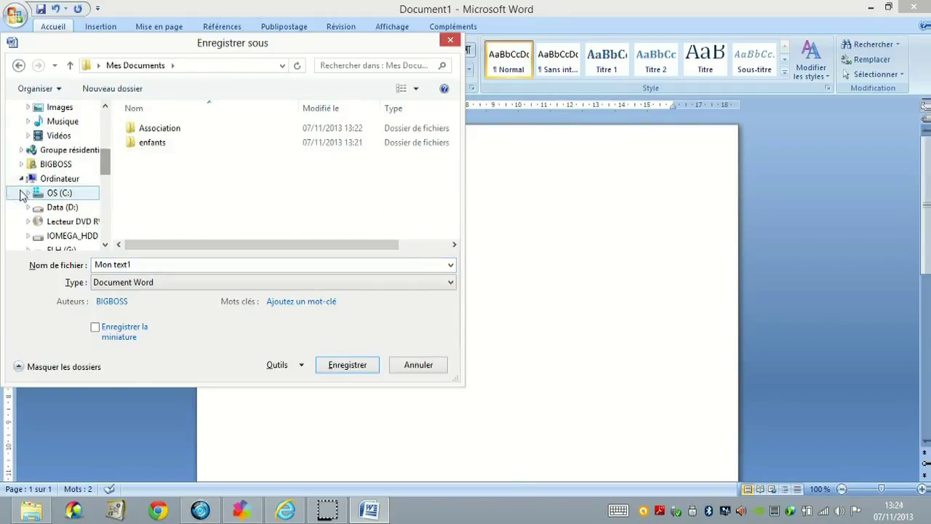
pyautogui.moveTo(109, 173); pyautogui.dragTo(104, 215)
pyautogui.click(73, 210)
pyautogui.click(31, 209)
pyautogui.click(162, 130)
pyautogui.doubleClick(166, 135)
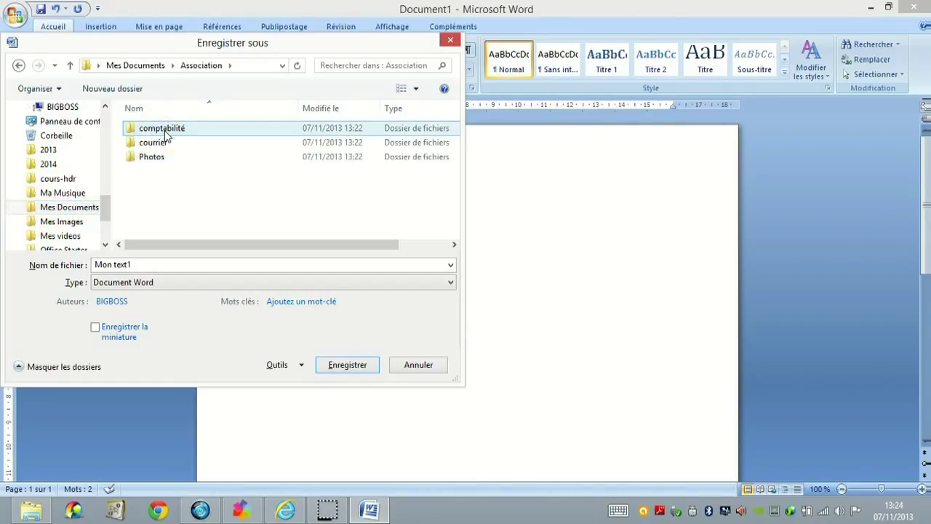
pyautogui.click(165, 145)
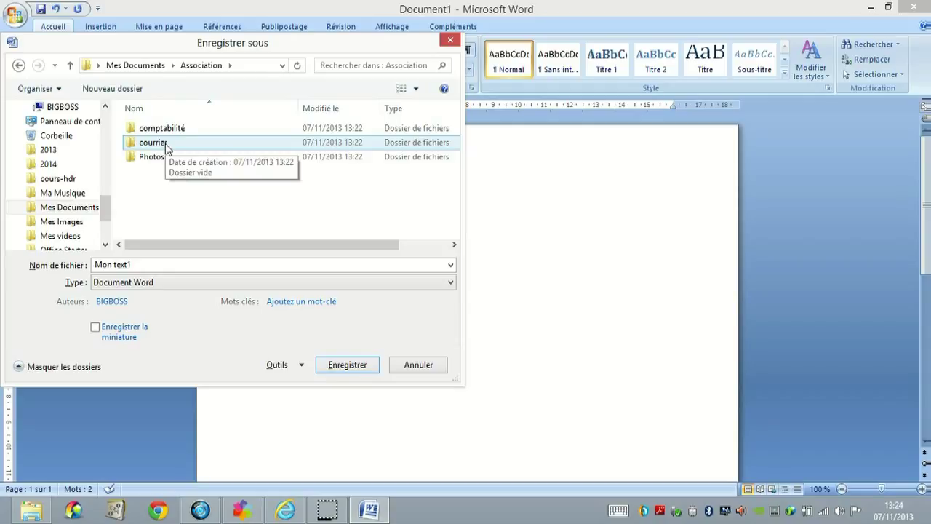
pyautogui.doubleClick(166, 144)
# - Save the document as "texte 1" in the courrier folder and close Word
pyautogui.click(170, 268)
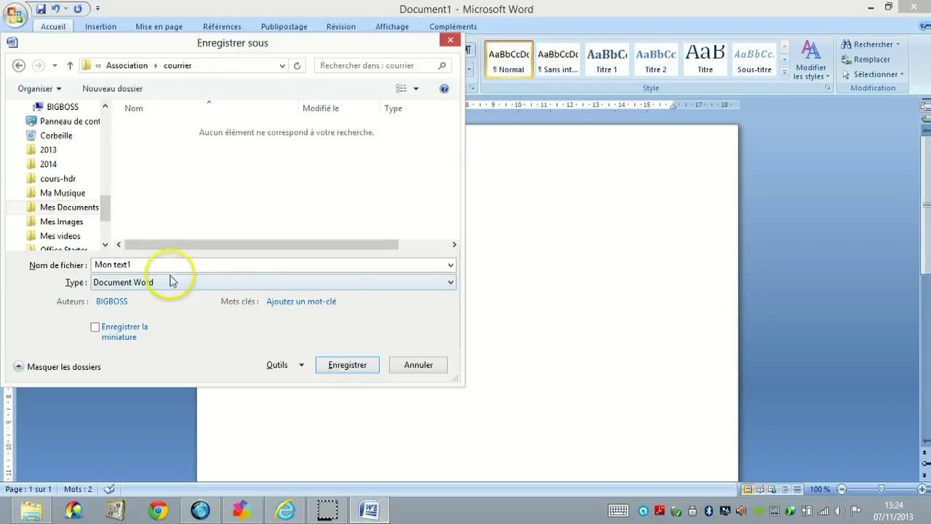
pyautogui.doubleClick(170, 268)
pyautogui.write('t')
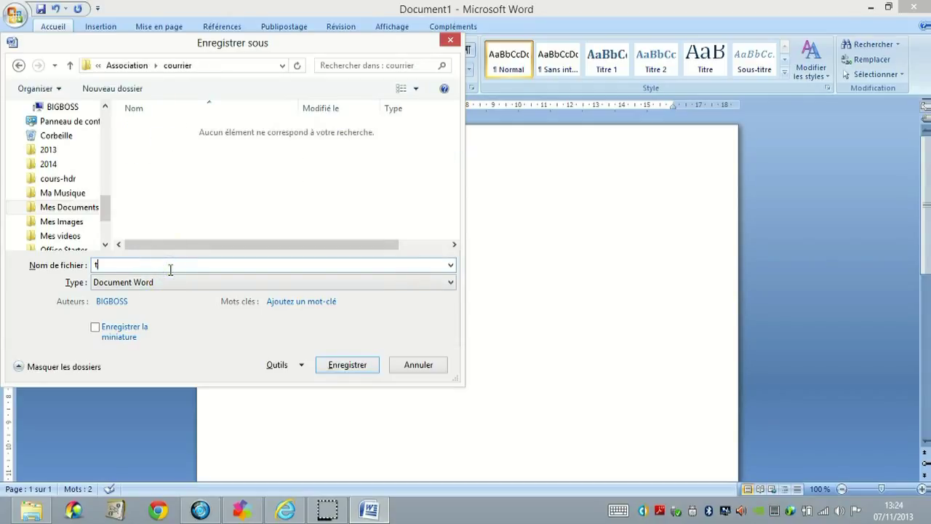
pyautogui.write('exte 1')
pyautogui.click(358, 370)
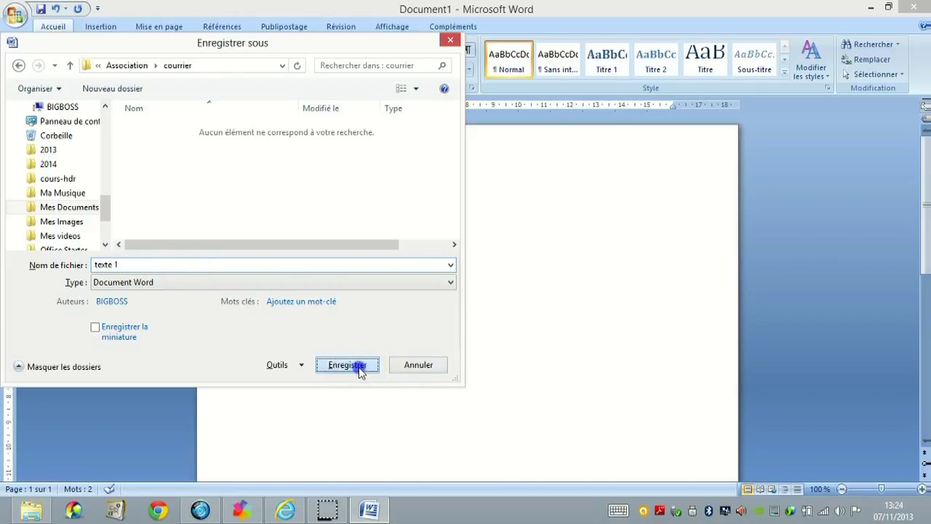
pyautogui.click(911, 9)
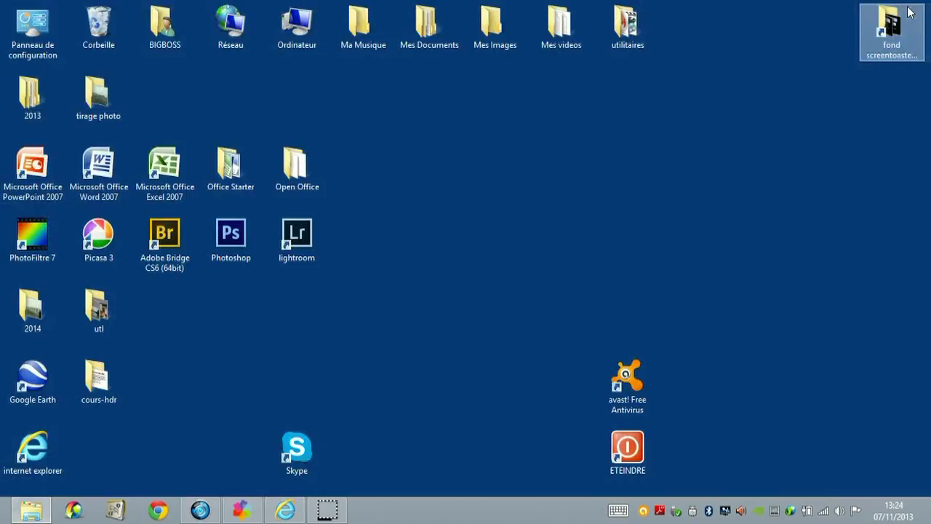
# - Start Microsoft Excel 2007 from the desktop and enter 123 in cell A3 and 12 in cell A4
pyautogui.click(175, 181)
pyautogui.doubleClick(175, 183)
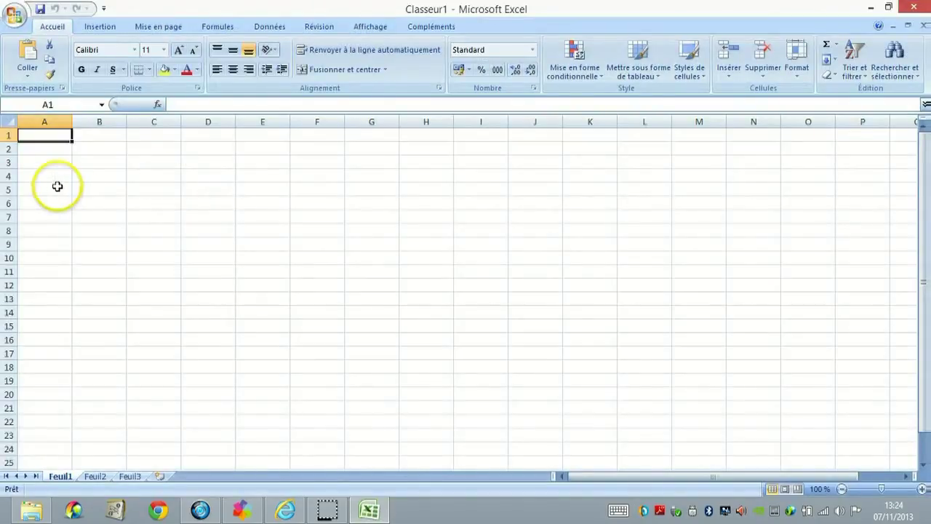
pyautogui.click(61, 160)
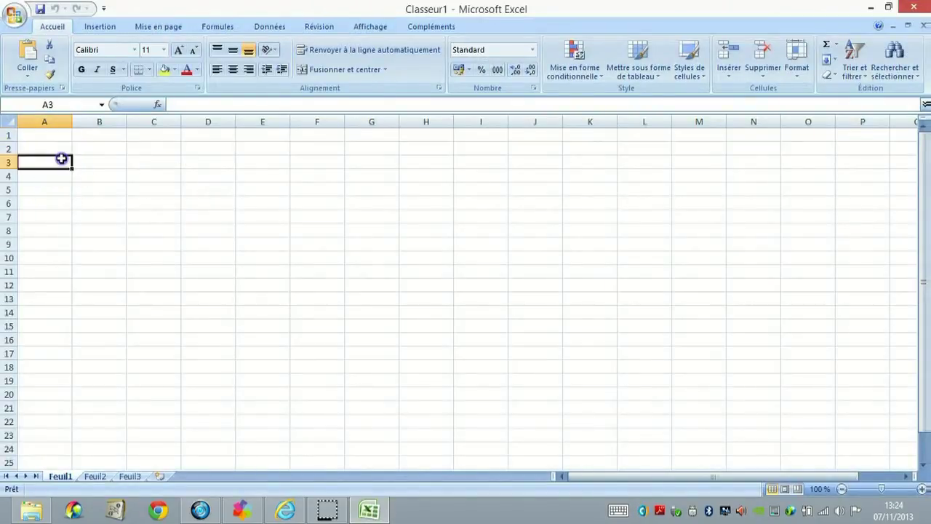
pyautogui.write('123')
pyautogui.press('Return')
pyautogui.write('12')
pyautogui.press('Return')
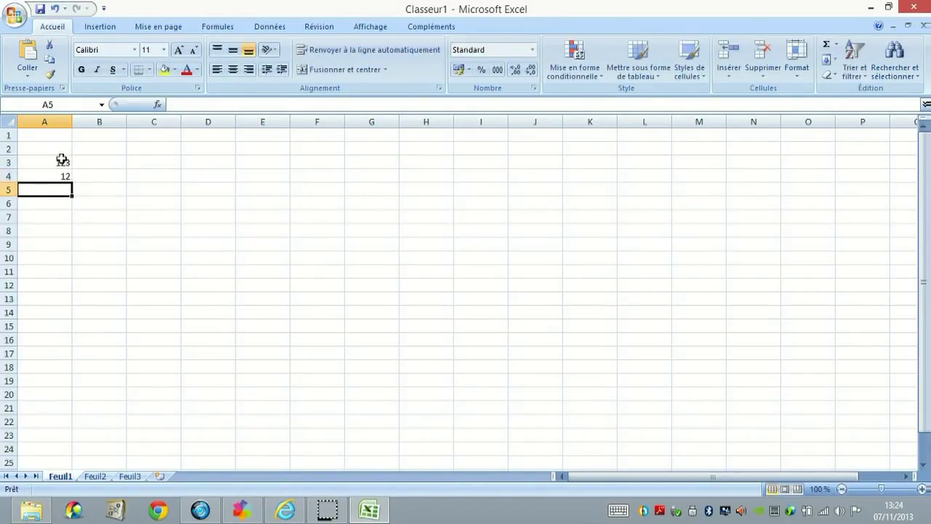
# - Start saving the workbook under a new name and browse to the comptabilité folder inside Mes Documents > Association
pyautogui.click(16, 14)
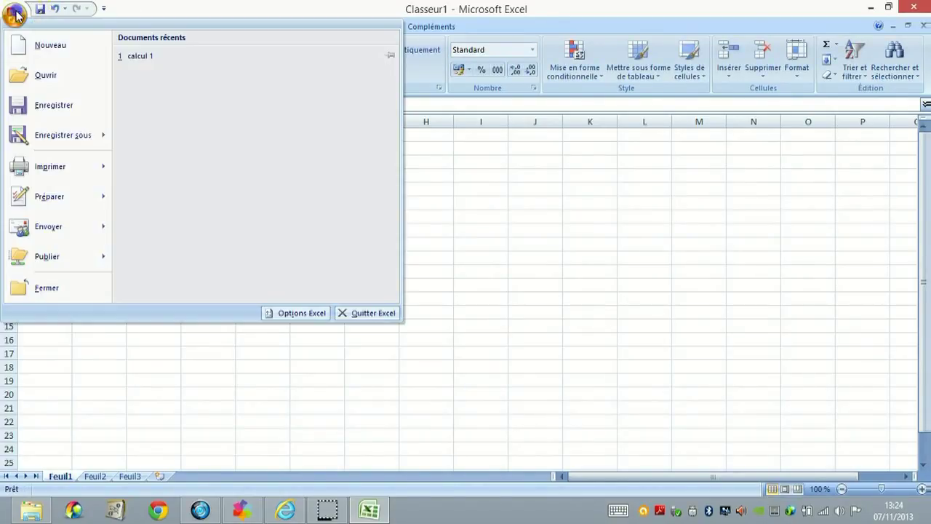
pyautogui.click(49, 135)
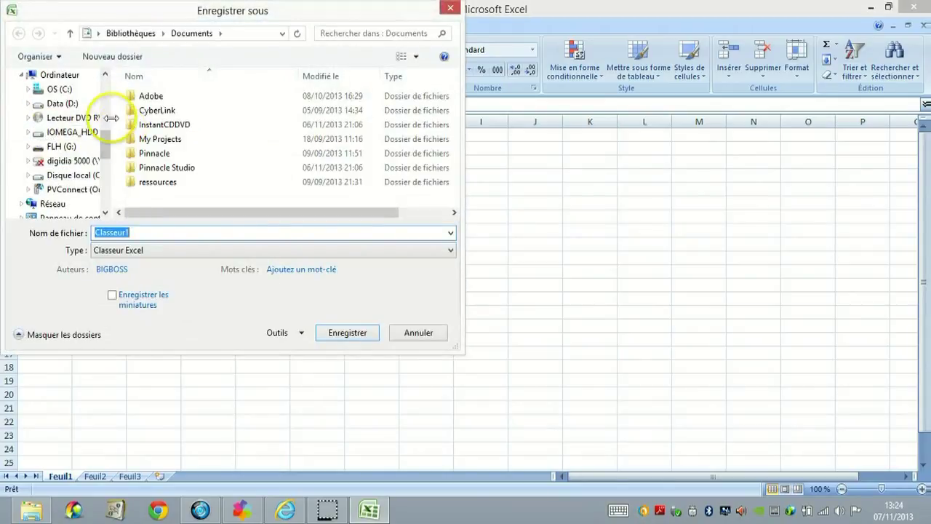
pyautogui.moveTo(105, 143); pyautogui.dragTo(103, 167)
pyautogui.click(69, 190)
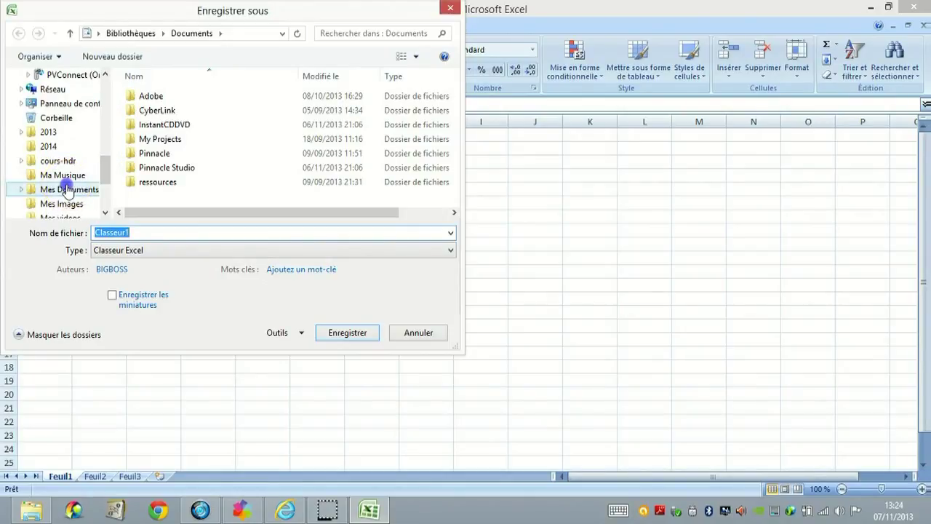
pyautogui.doubleClick(168, 105)
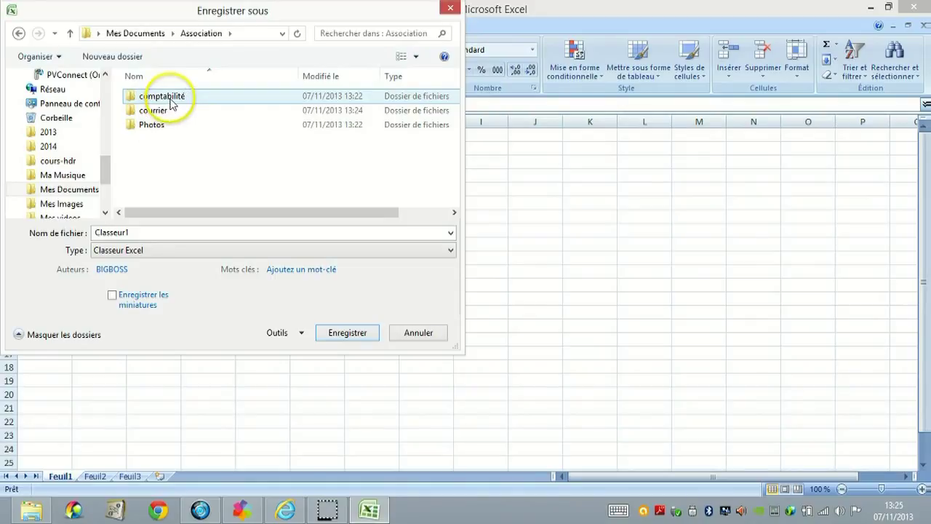
pyautogui.doubleClick(171, 104)
# - Save the workbook as "calcul 1" in the comptabilité folder and close Excel
pyautogui.click(166, 233)
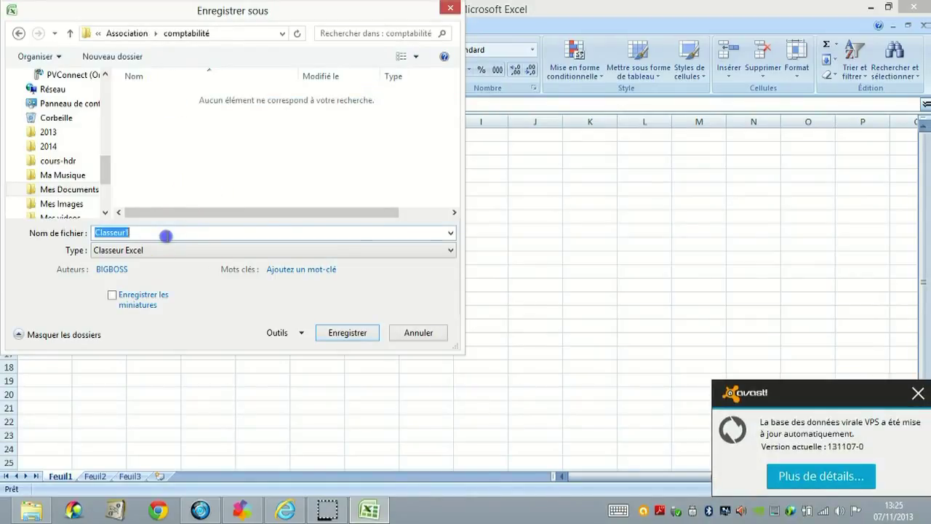
pyautogui.press('BackSpace')
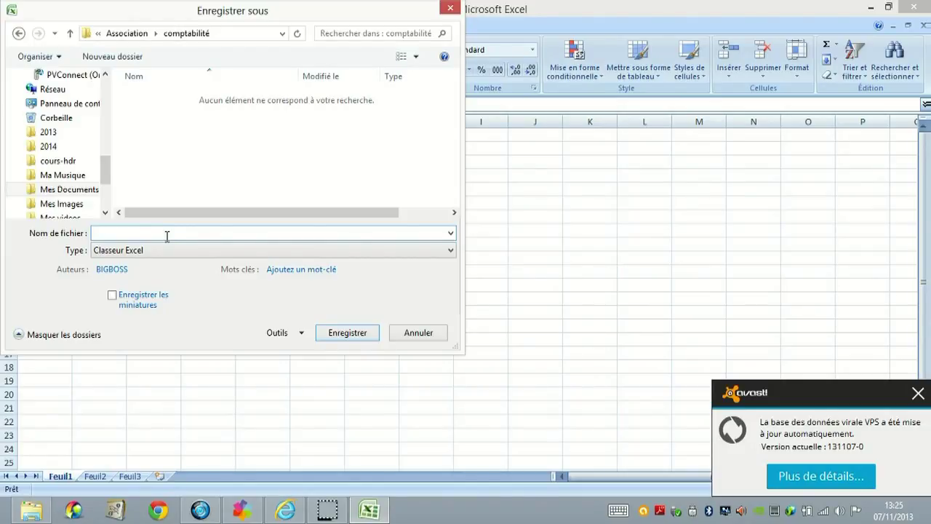
pyautogui.write('calcul 1')
pyautogui.click(347, 334)
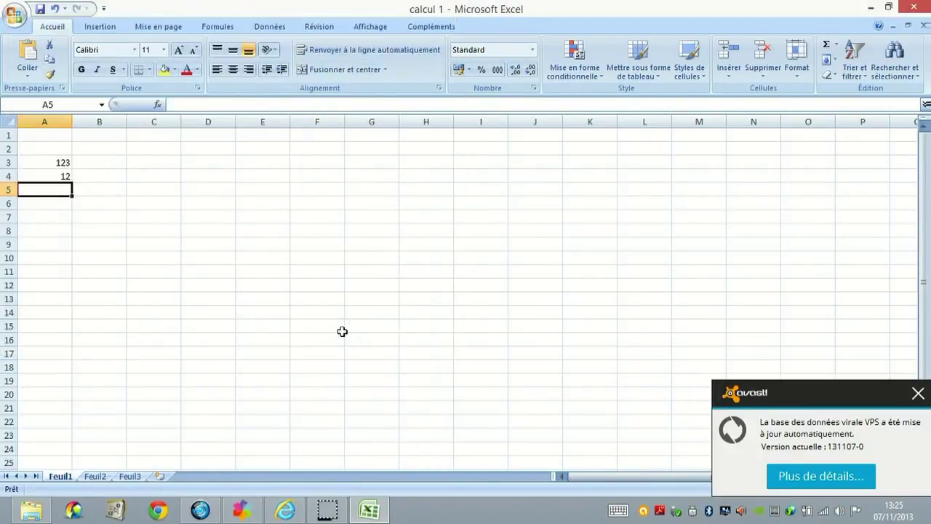
pyautogui.click(915, 7)
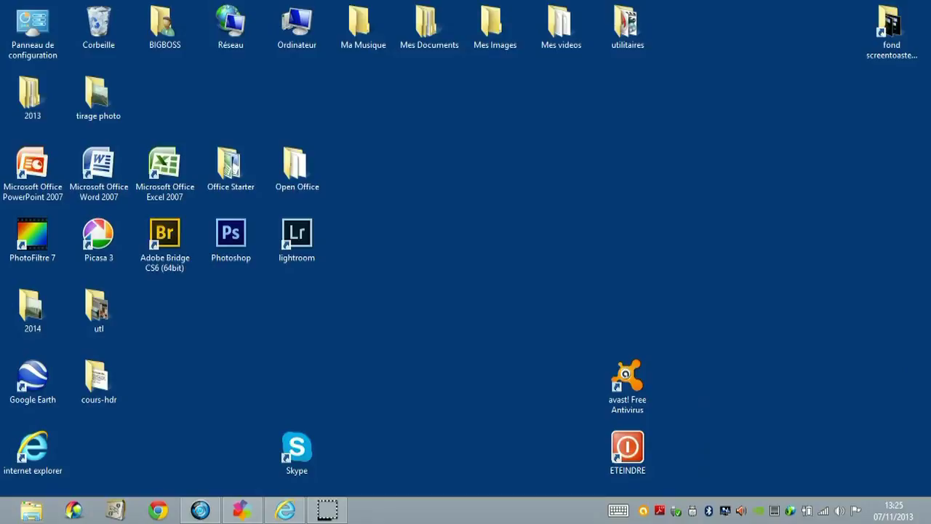
# - Open Ordinateur from the desktop and go to the "photos internet" folder in the Images library
pyautogui.moveTo(15, 515)
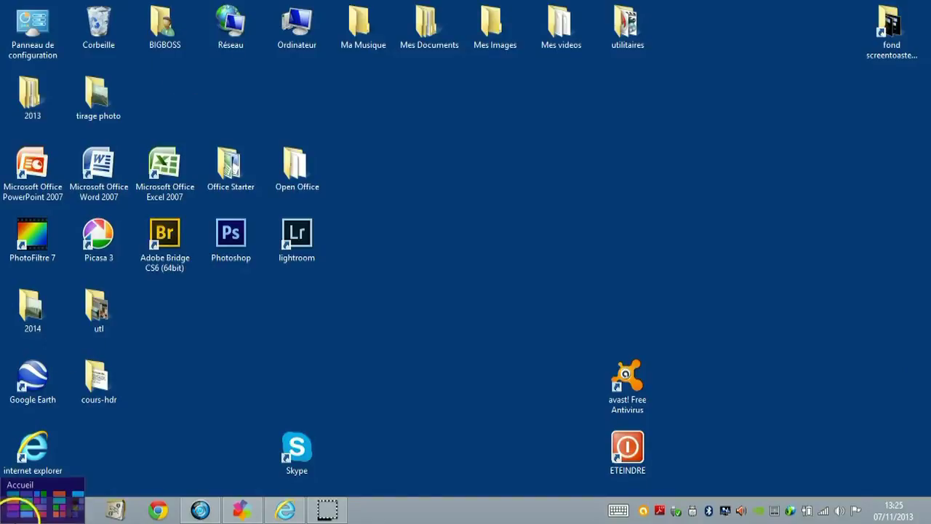
pyautogui.click(164, 22)
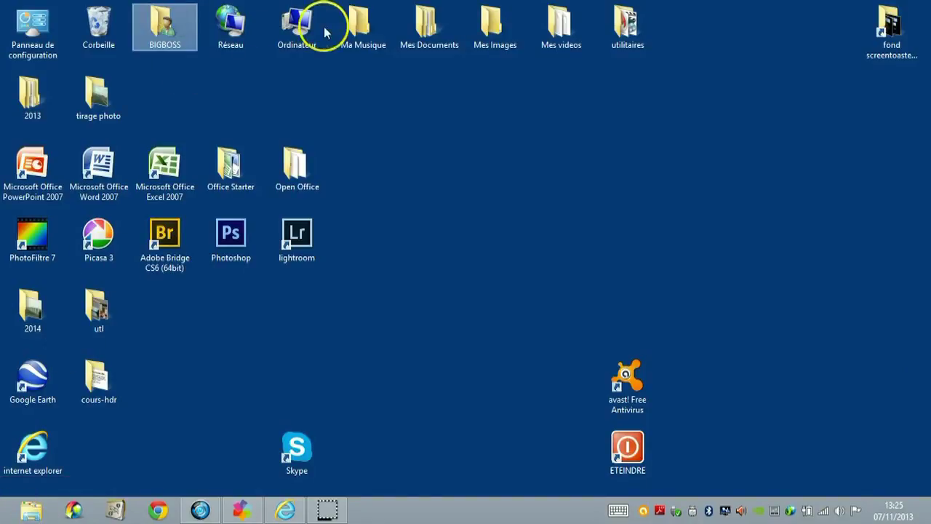
pyautogui.doubleClick(297, 31)
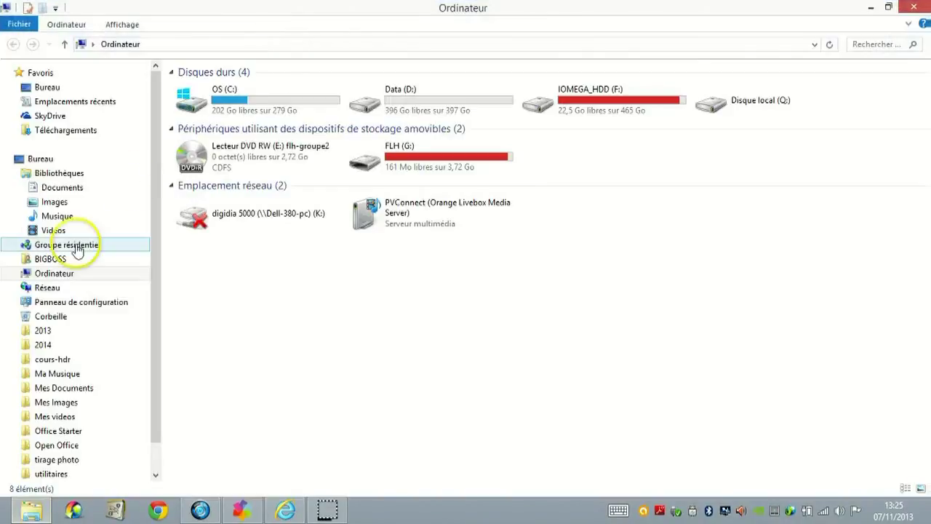
pyautogui.click(64, 203)
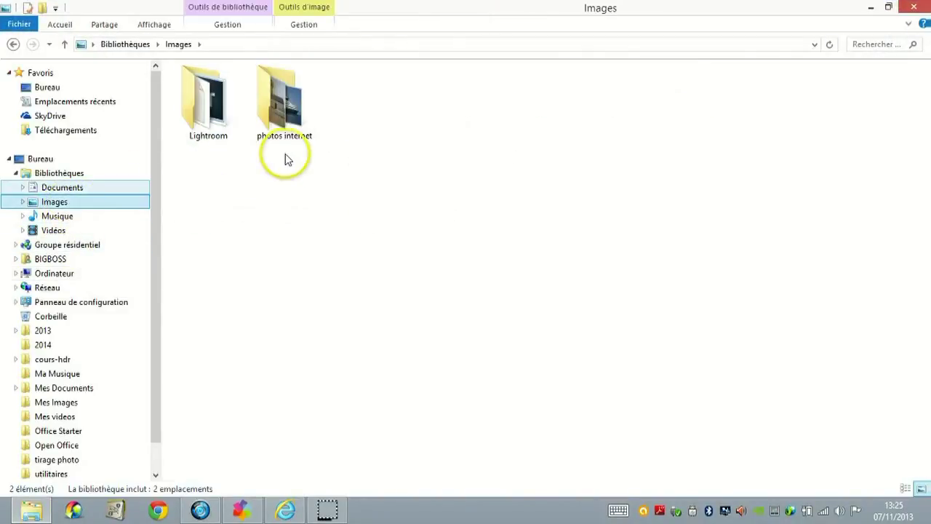
pyautogui.click(291, 134)
pyautogui.doubleClick(291, 133)
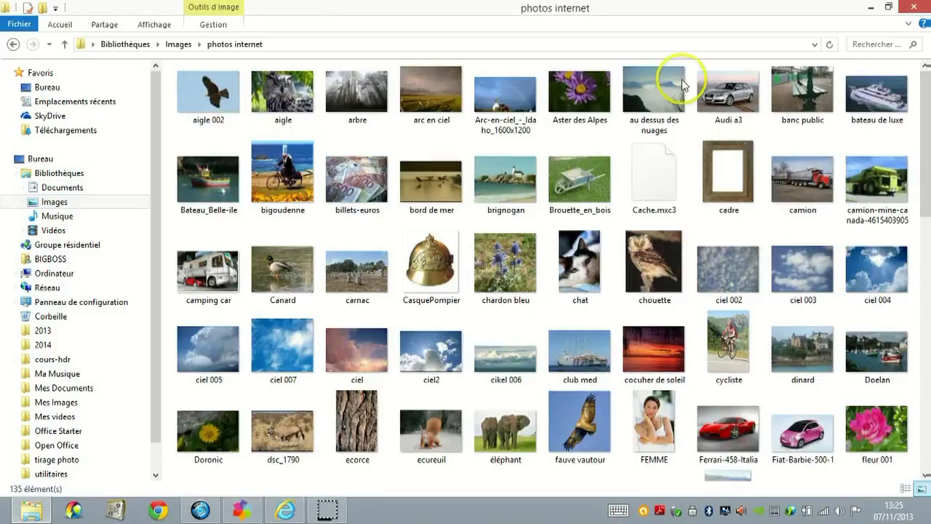
# - Copy the "bigoudenne" picture and close the folder window
pyautogui.click(309, 186)
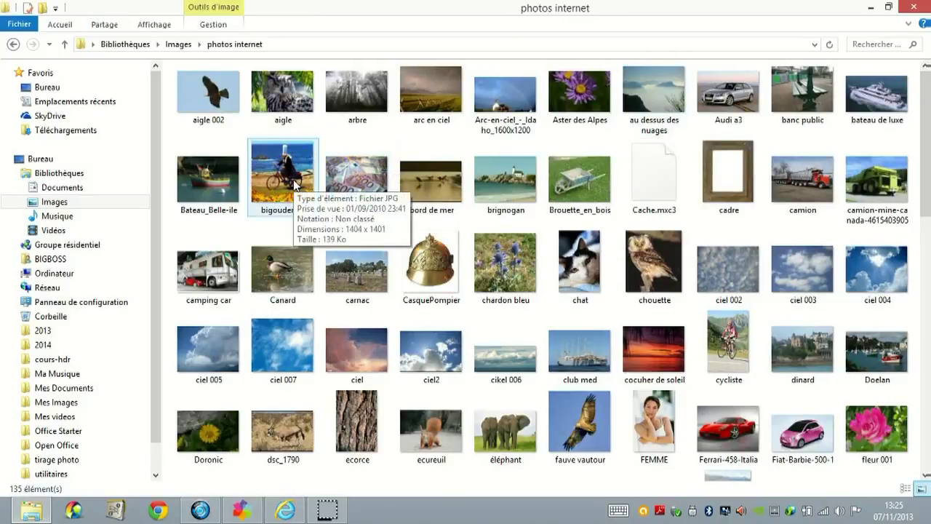
pyautogui.rightClick(294, 185)
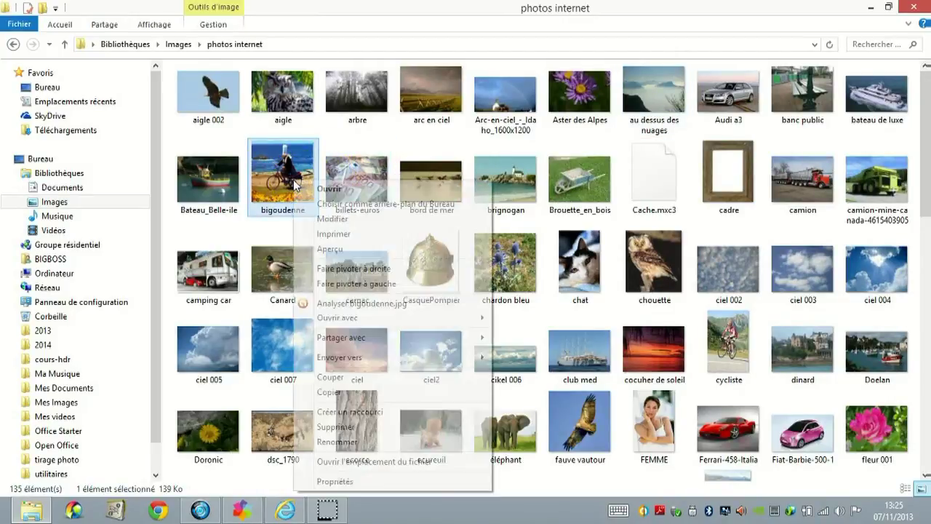
pyautogui.click(337, 393)
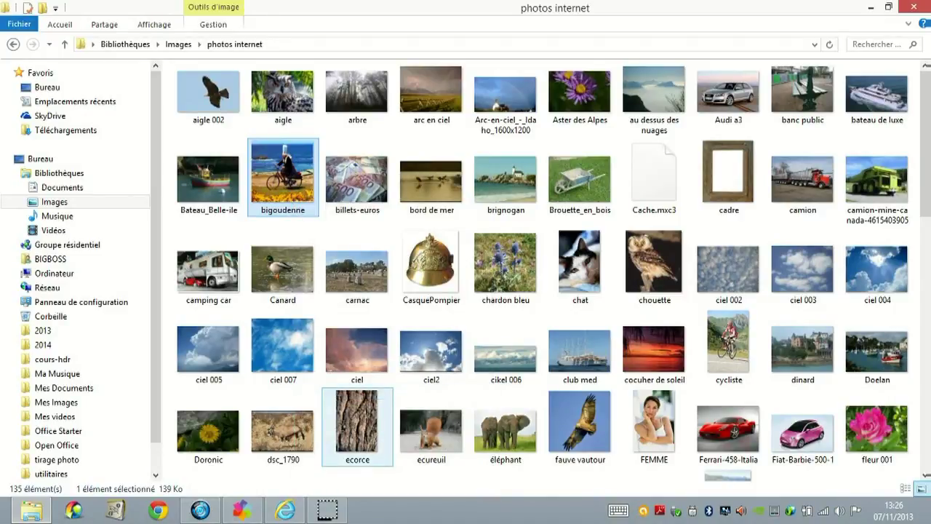
pyautogui.click(913, 9)
# - Open Mes Documents from the desktop and go to the Photos subfolder of the Association folder
pyautogui.click(490, 82)
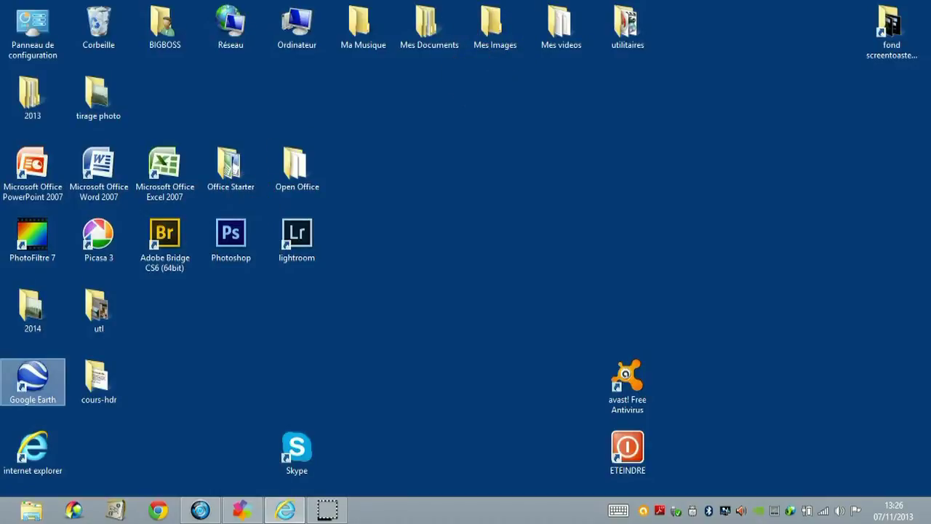
pyautogui.click(240, 29)
pyautogui.click(295, 29)
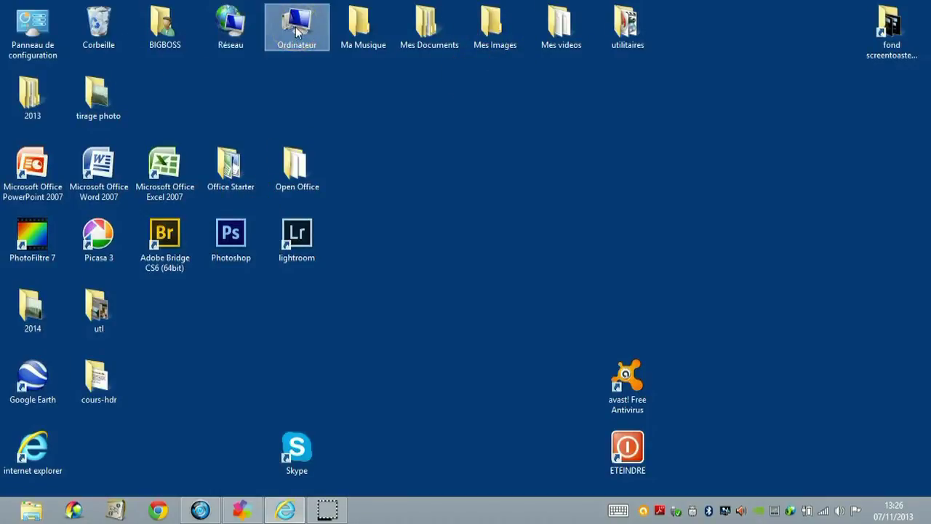
pyautogui.doubleClick(430, 23)
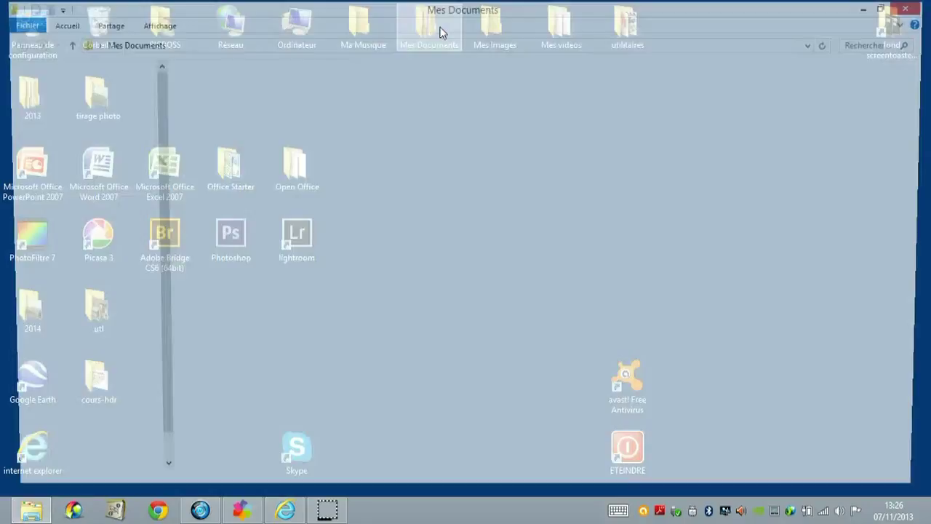
pyautogui.doubleClick(212, 88)
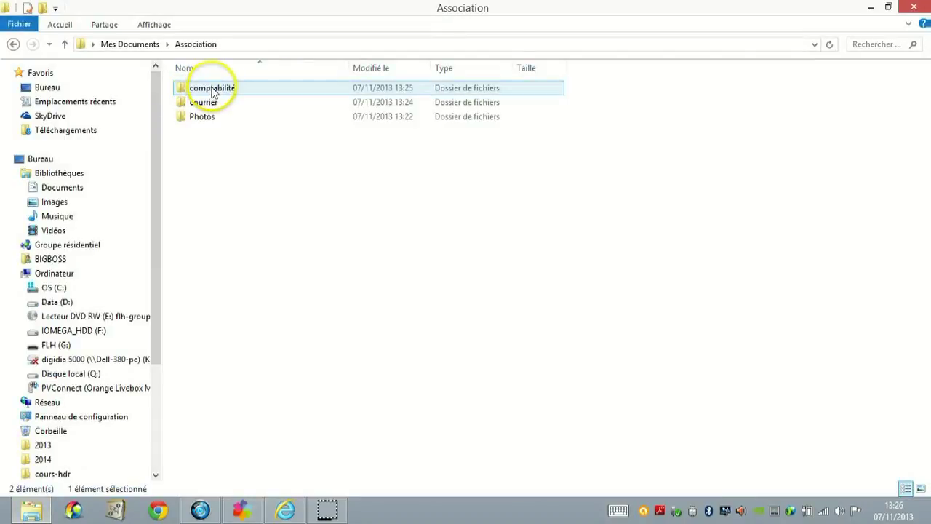
pyautogui.doubleClick(208, 118)
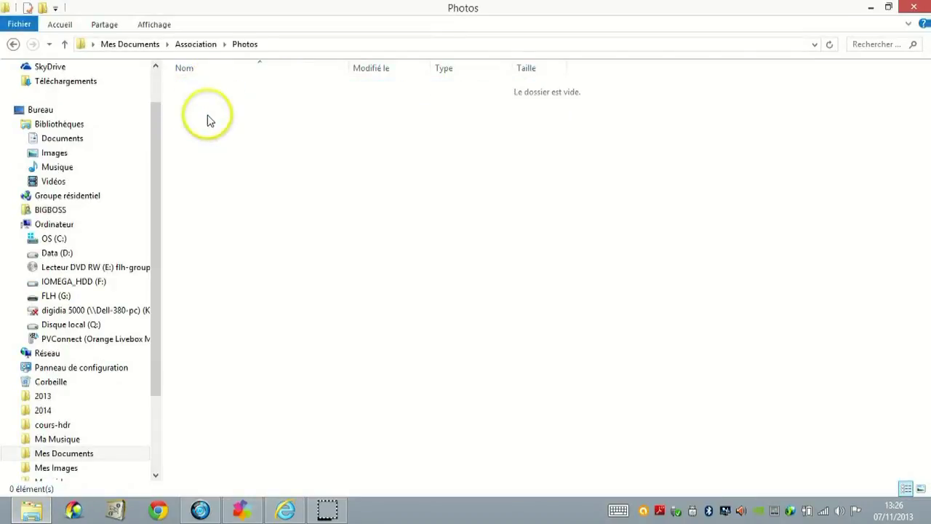
# - Paste the copied picture into the Photos subfolder of Association and close the folder window
pyautogui.rightClick(213, 136)
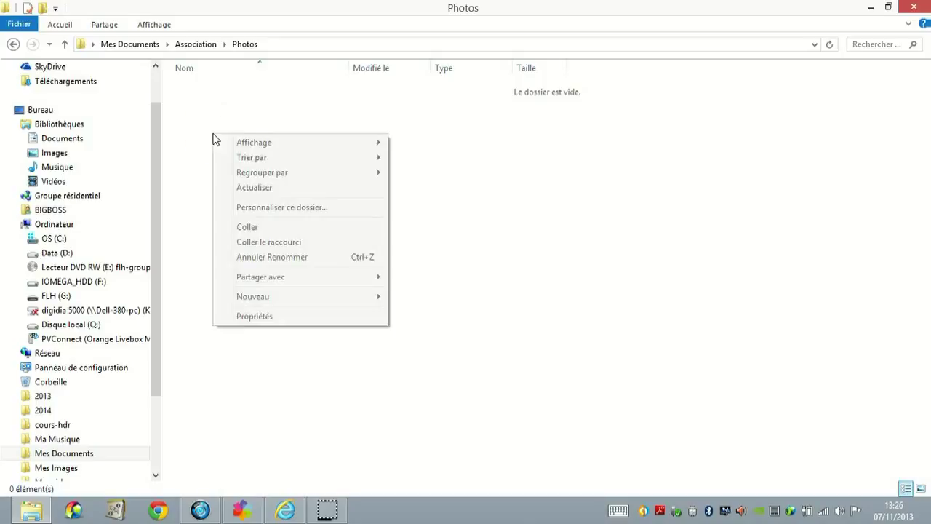
pyautogui.click(248, 227)
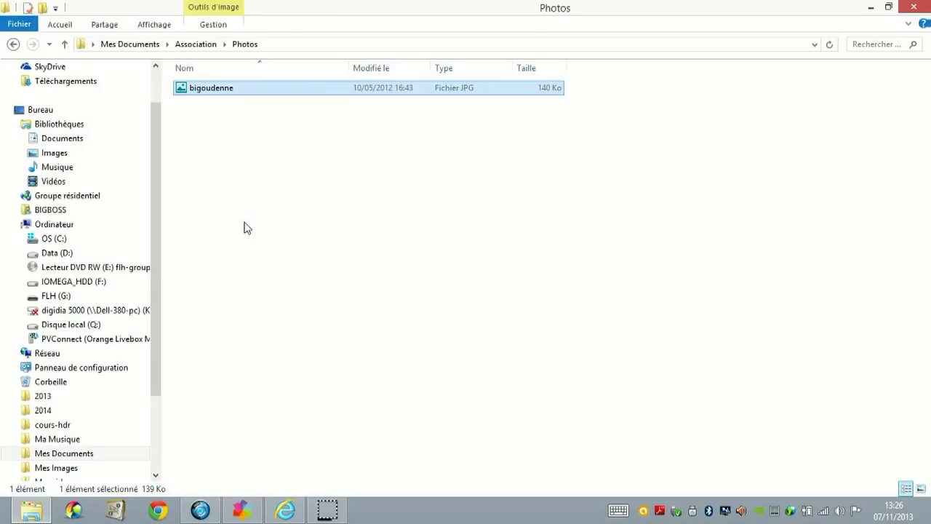
pyautogui.click(914, 7)
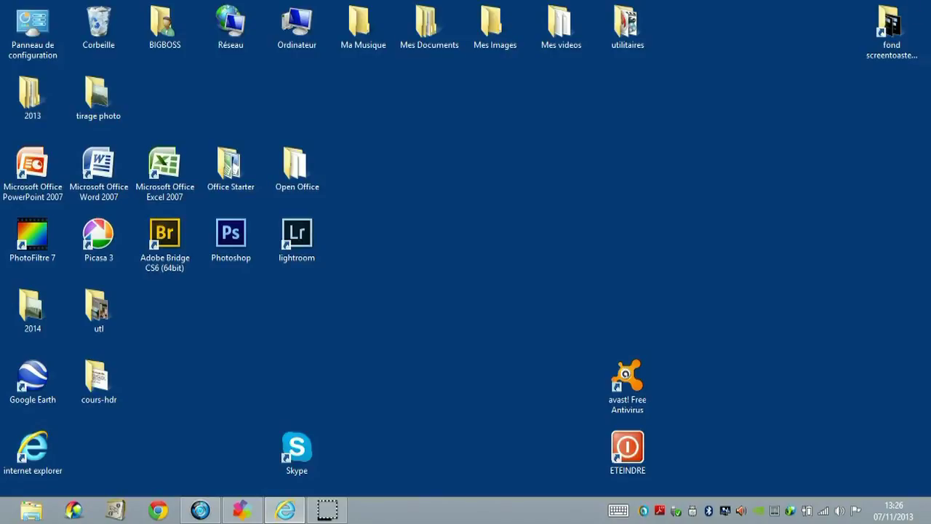
# - Open Ordinateur from the desktop and go to the FLH (G:) removable drive
pyautogui.click(296, 22)
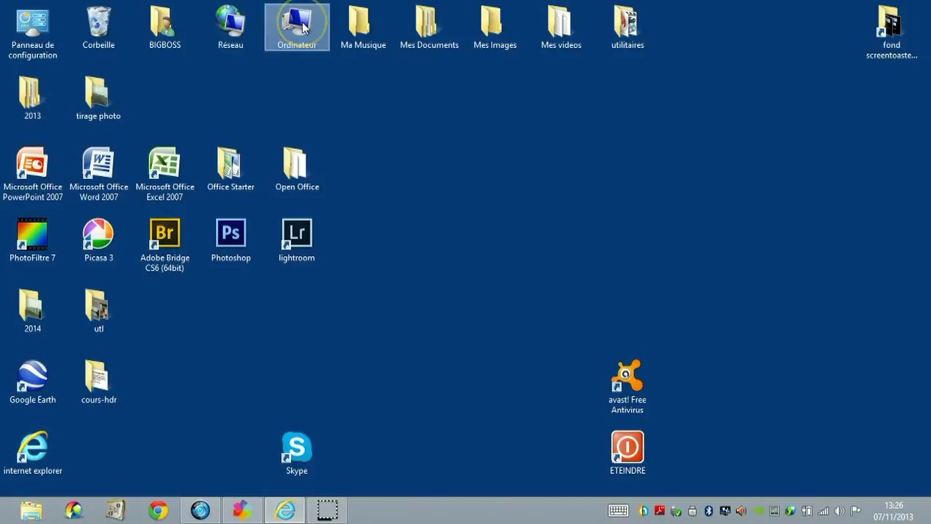
pyautogui.doubleClick(303, 26)
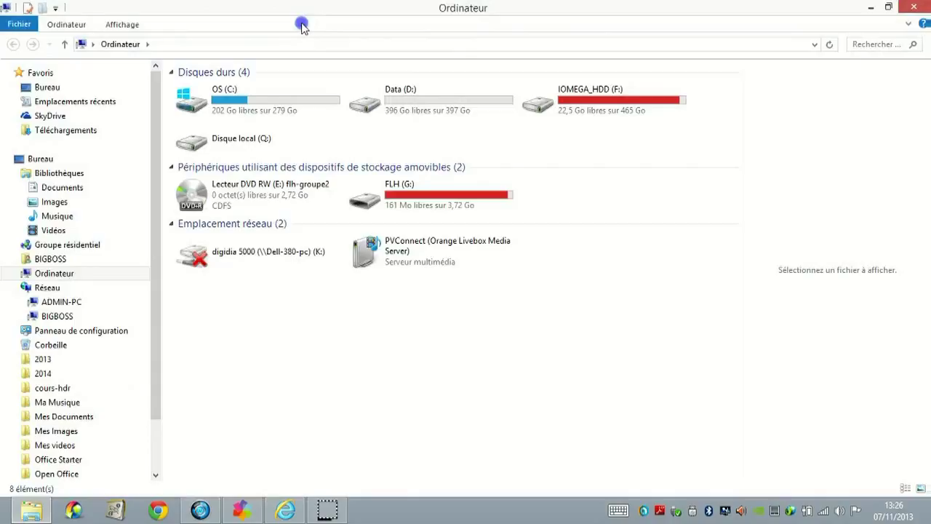
pyautogui.doubleClick(417, 200)
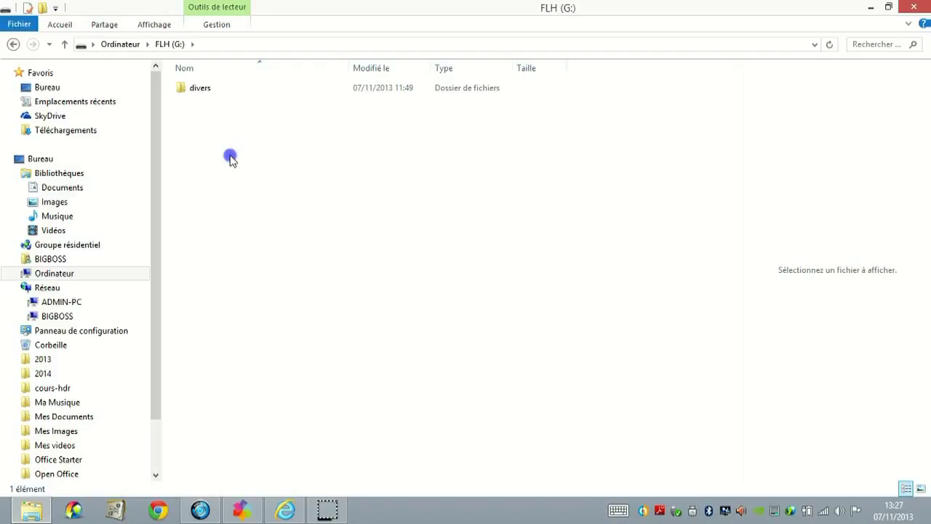
# - Create a new folder named "Association" at the root of the FLH (G:) drive
pyautogui.rightClick(230, 160)
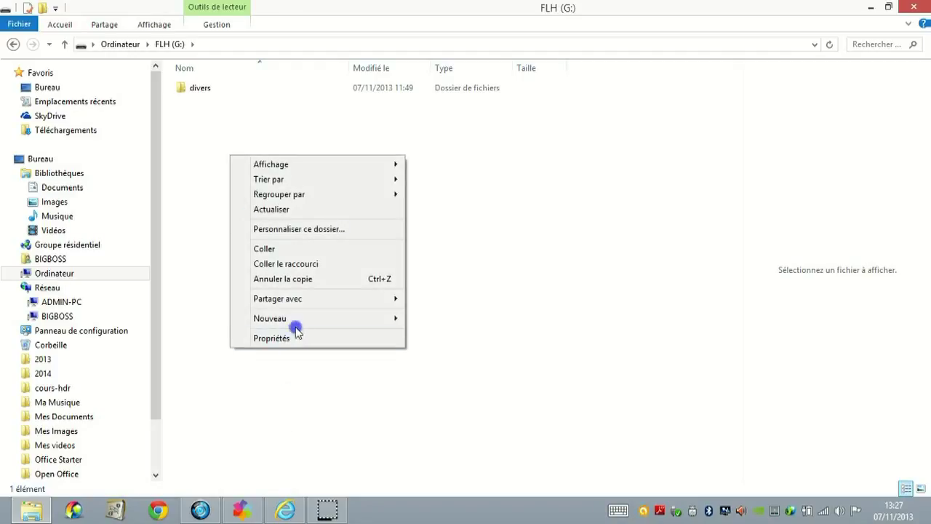
pyautogui.moveTo(303, 318)
pyautogui.click(440, 319)
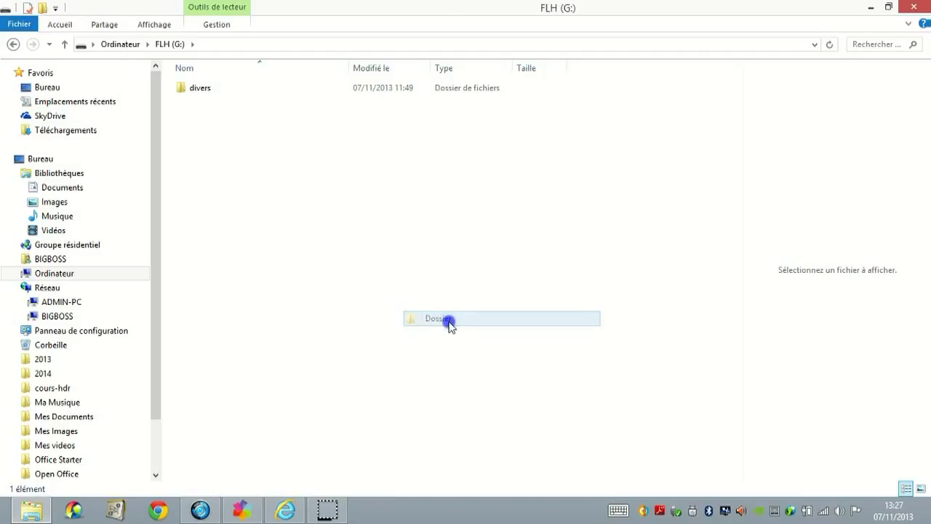
pyautogui.write('As')
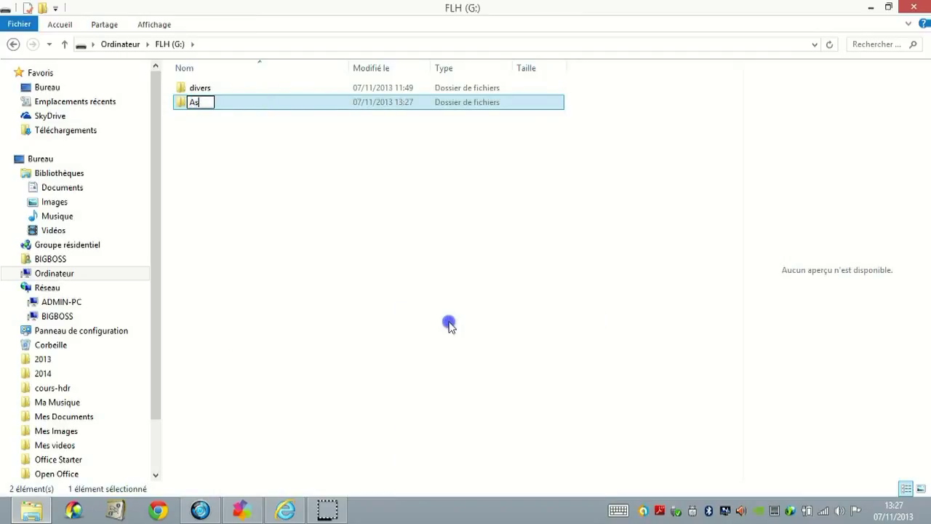
pyautogui.write('sociation')
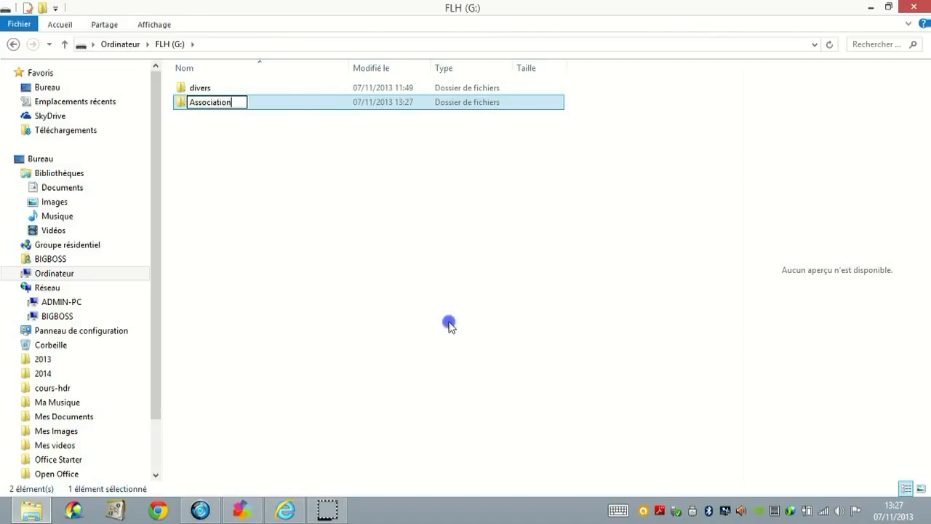
pyautogui.press('Return')
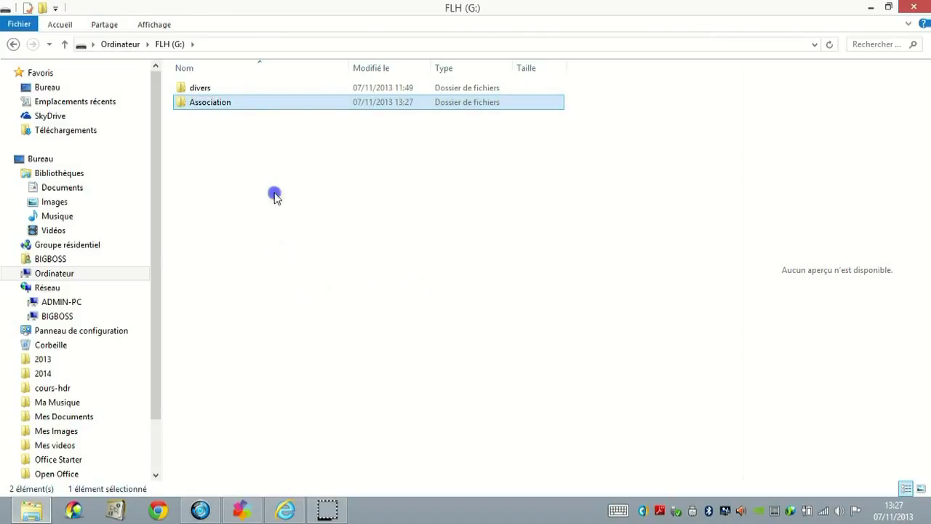
# - Create a new folder named "enfants" beside the Association folder on the FLH (G:) drive
pyautogui.rightClick(273, 130)
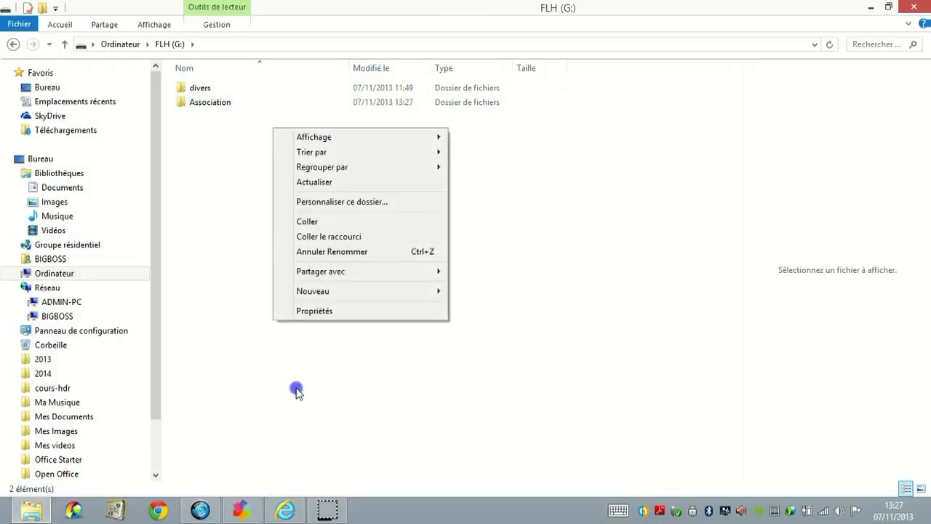
pyautogui.moveTo(325, 300)
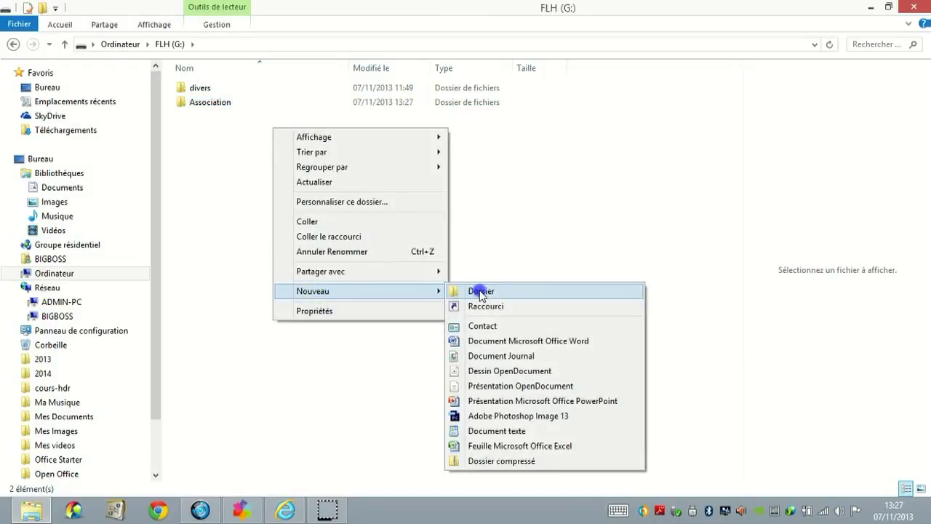
pyautogui.click(478, 292)
pyautogui.write('enfants')
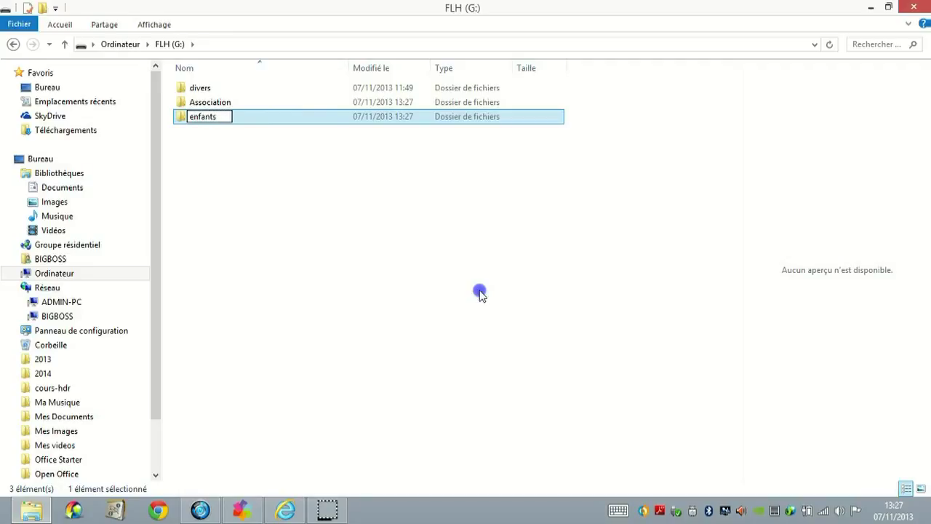
pyautogui.press('Return')
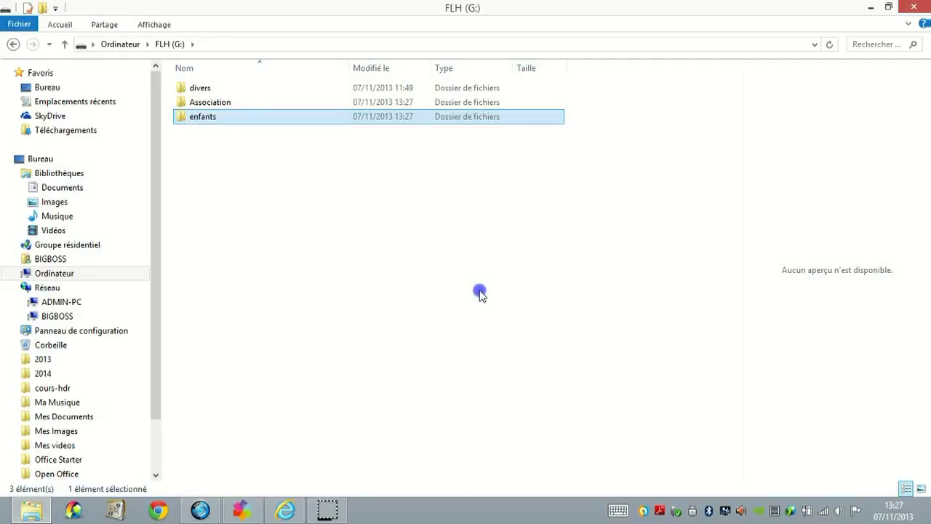
# - Minimize the drive window, open Mes Documents from the desktop and move the Association folder into the enfants folder
pyautogui.click(871, 8)
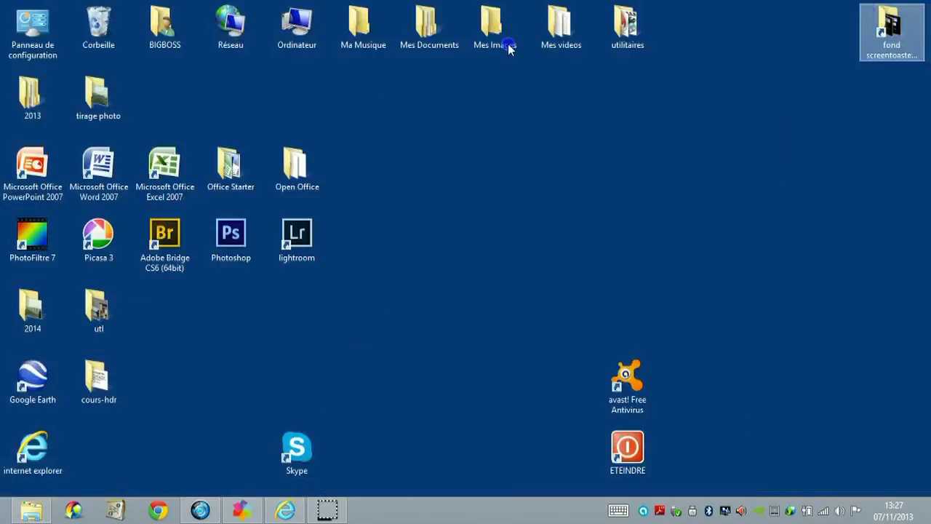
pyautogui.doubleClick(430, 37)
pyautogui.doubleClick(430, 52)
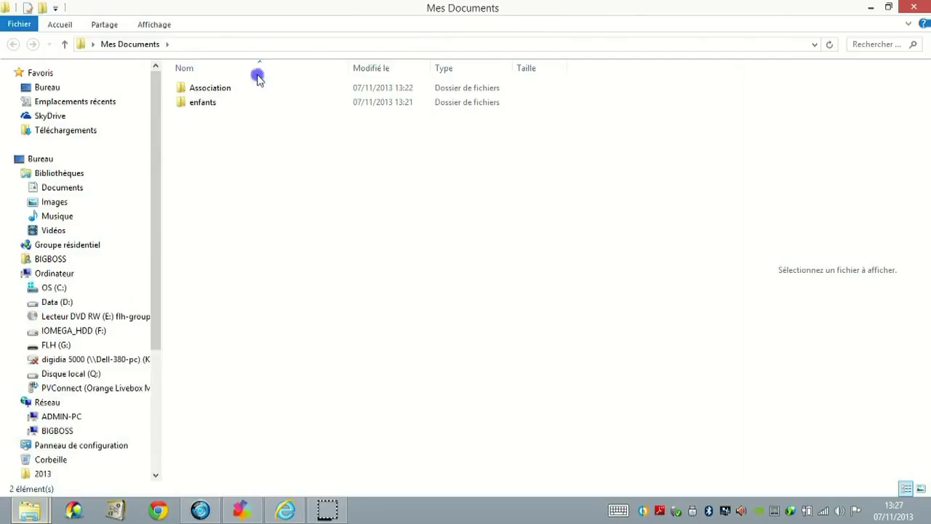
pyautogui.click(212, 91)
pyautogui.moveTo(212, 91); pyautogui.dragTo(211, 104)
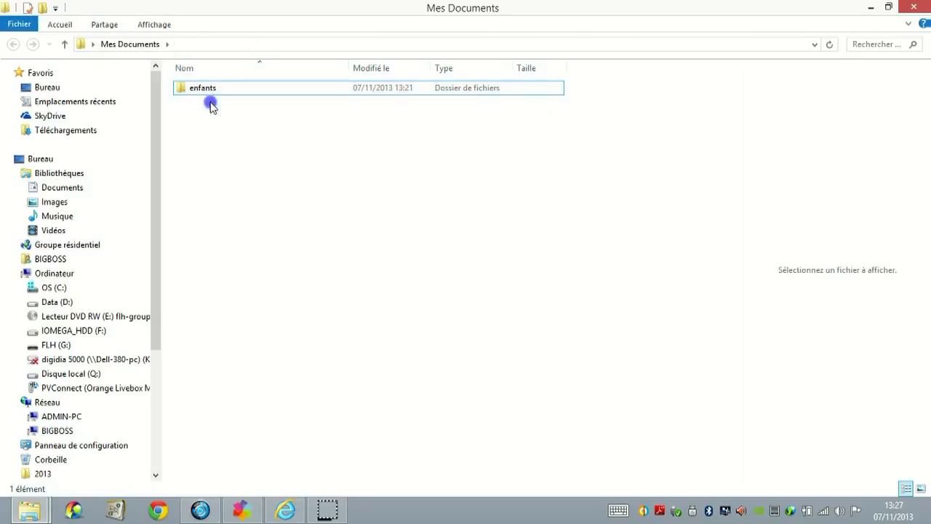
# - Rename the enfants folder in Mes Documents as "enfant"
pyautogui.click(214, 88)
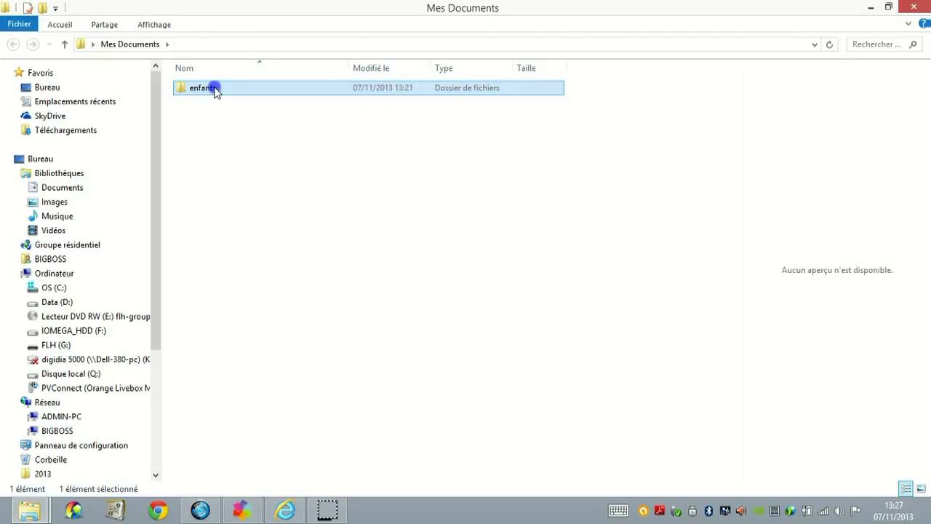
pyautogui.moveTo(211, 89)
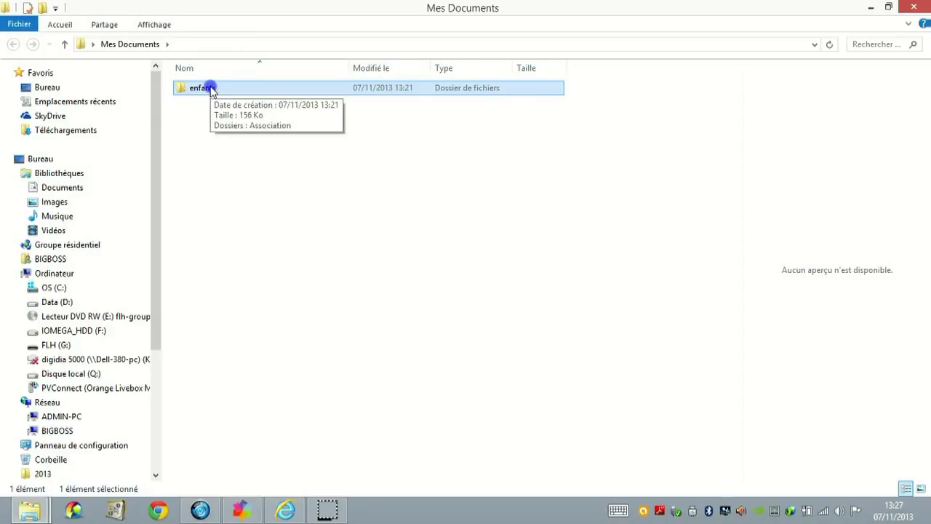
pyautogui.rightClick(211, 89)
pyautogui.click(290, 340)
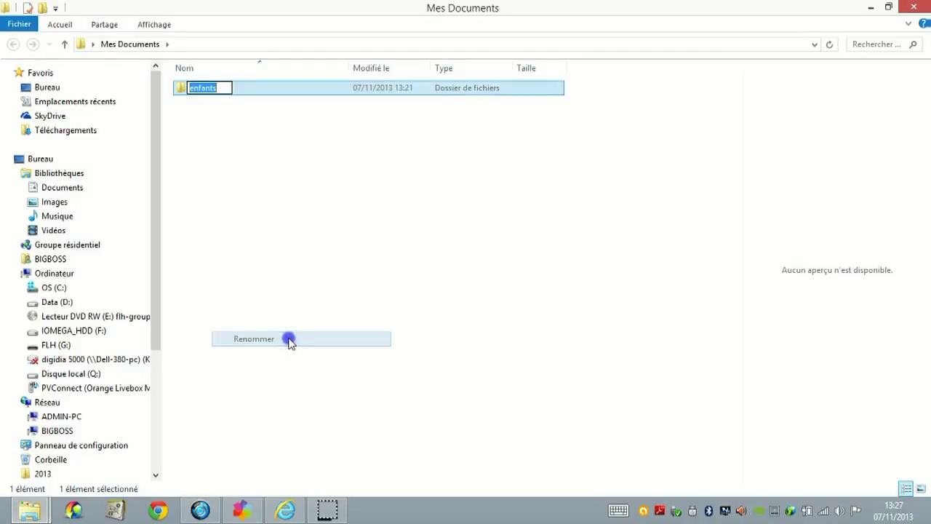
pyautogui.click(221, 88)
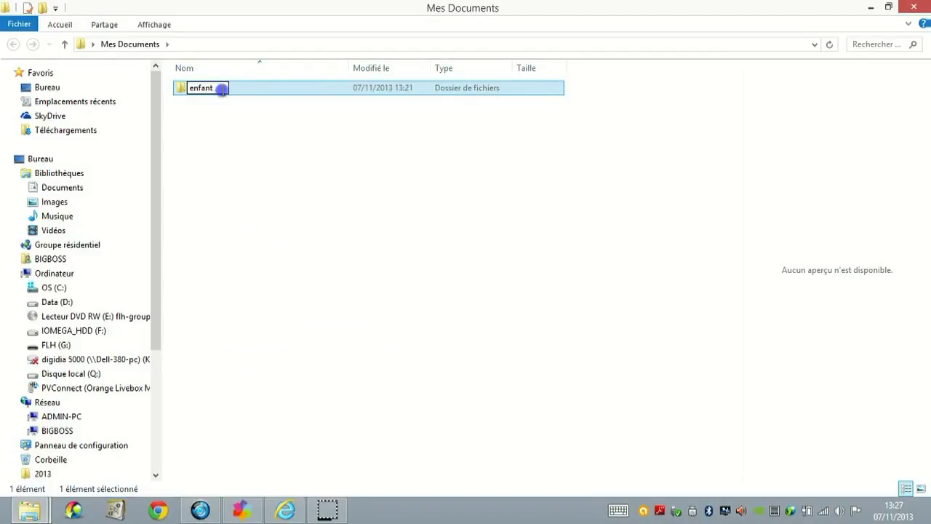
pyautogui.press('Return')
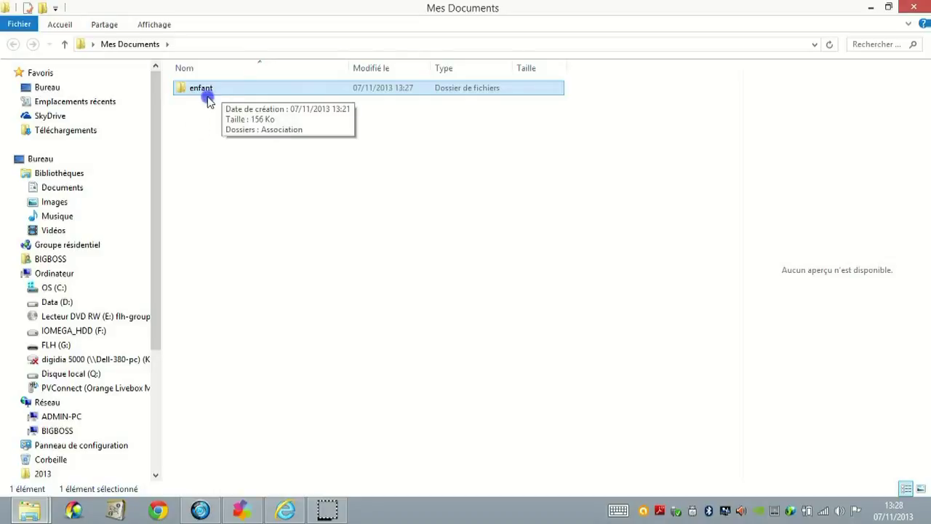
# - Copy the enfant folder from Mes Documents and paste it at the root of the FLH (G:) drive
pyautogui.rightClick(207, 92)
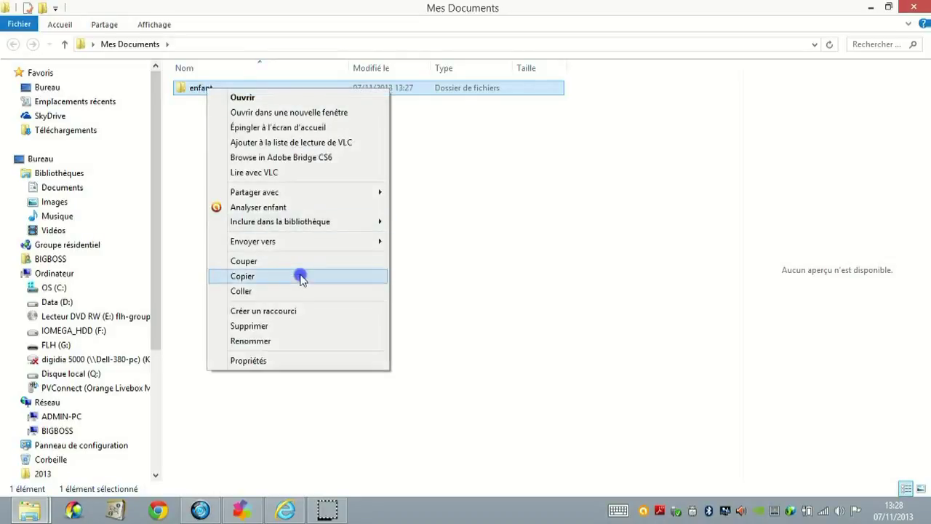
pyautogui.click(269, 279)
pyautogui.moveTo(918, 9)
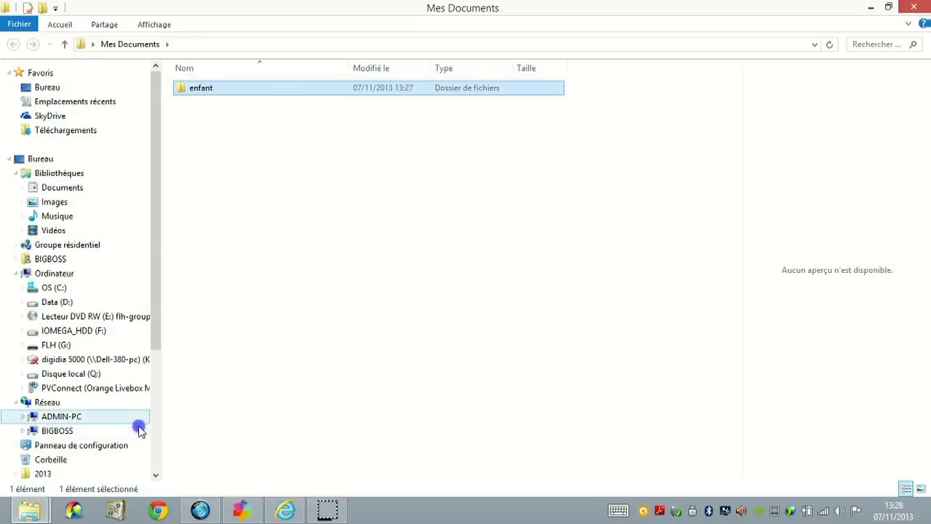
pyautogui.moveTo(154, 331); pyautogui.dragTo(175, 395)
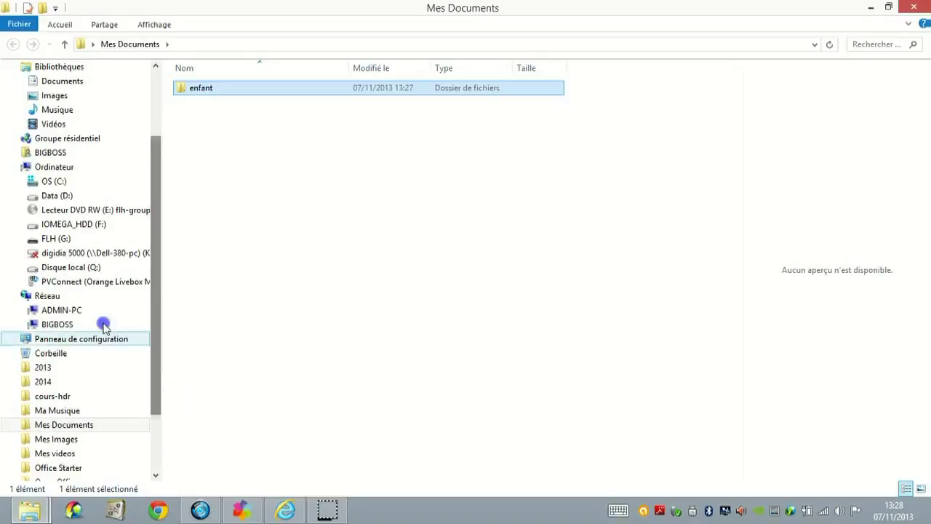
pyautogui.click(65, 238)
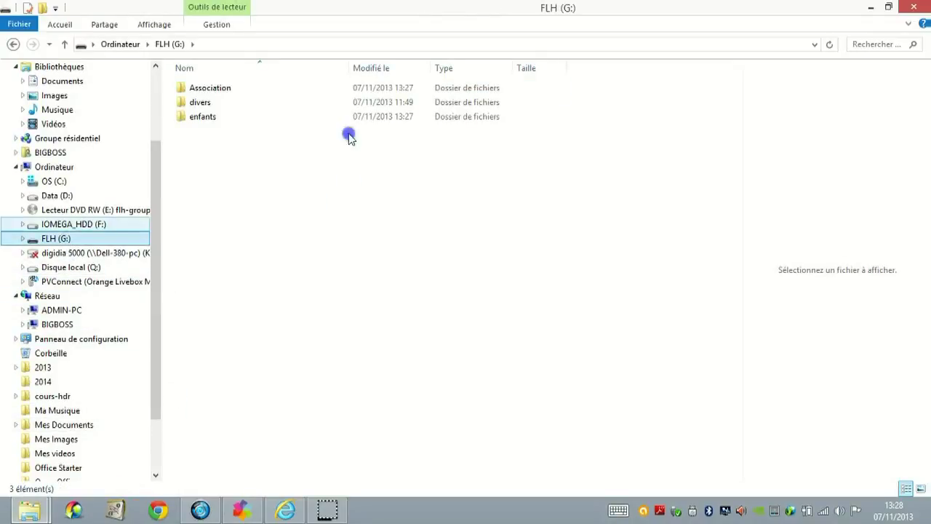
pyautogui.rightClick(223, 168)
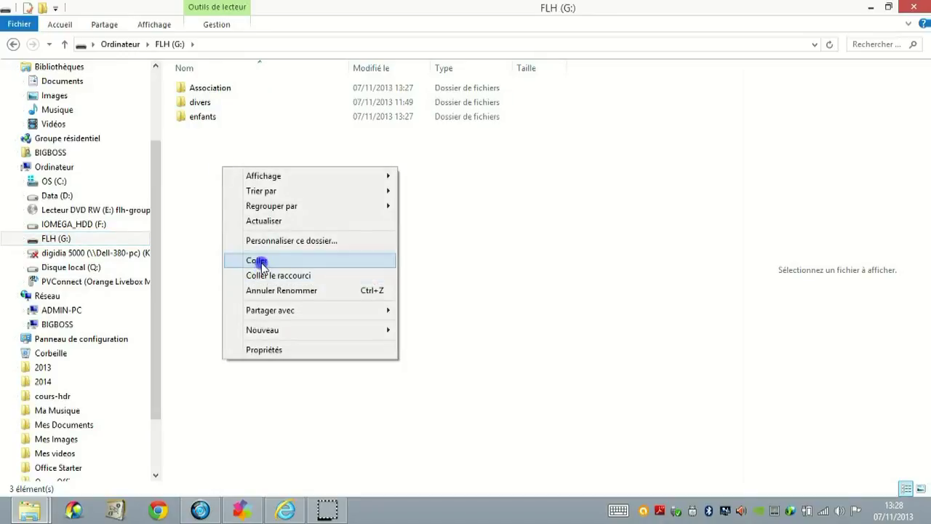
pyautogui.click(261, 263)
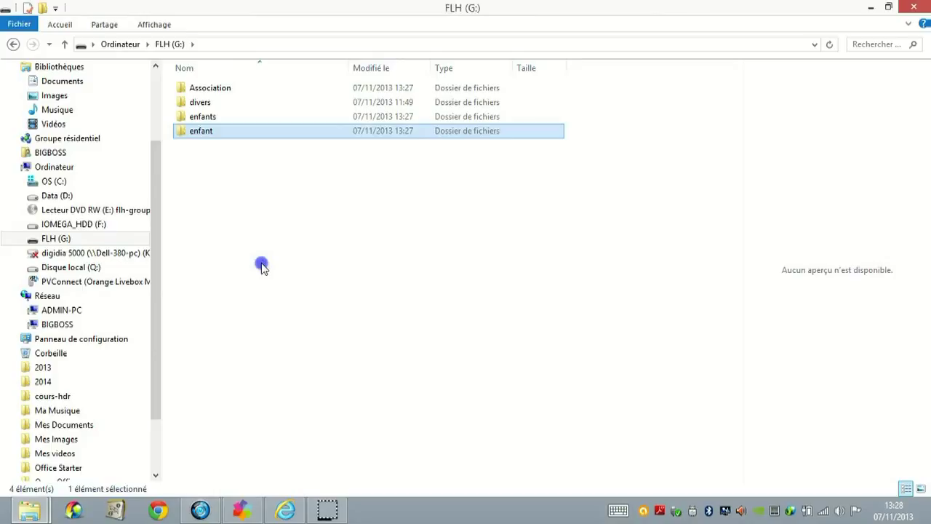